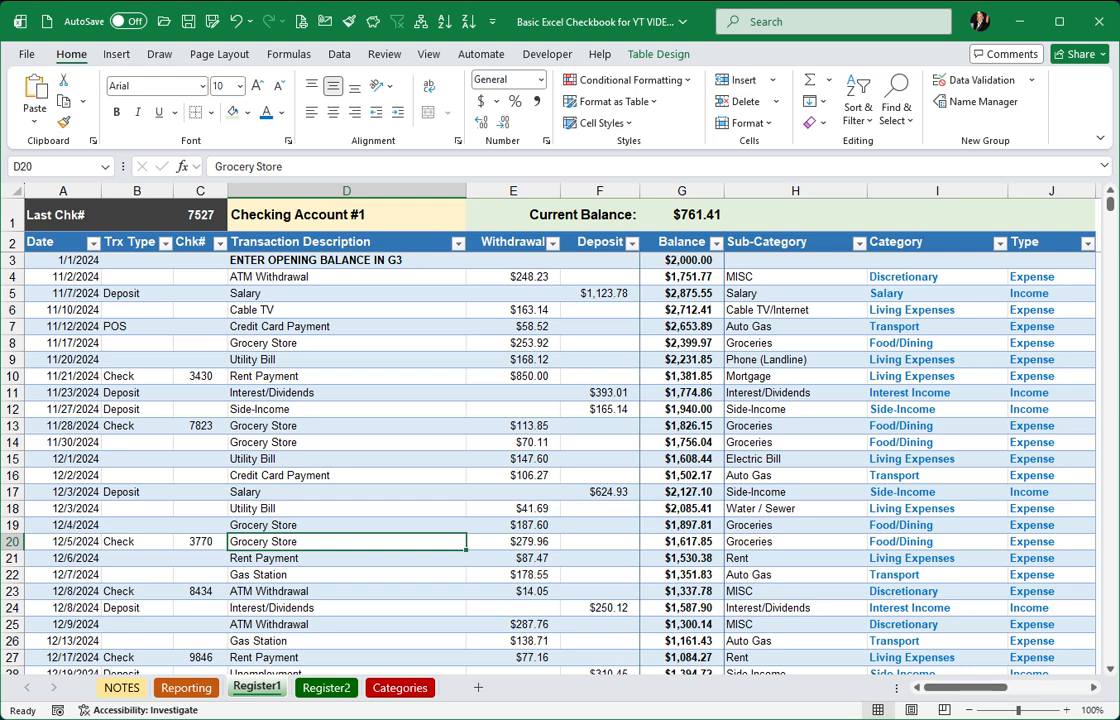
Insert a narrow table column headed "Rec" between the Balance and Sub-Category columns.
right_click(763, 185)
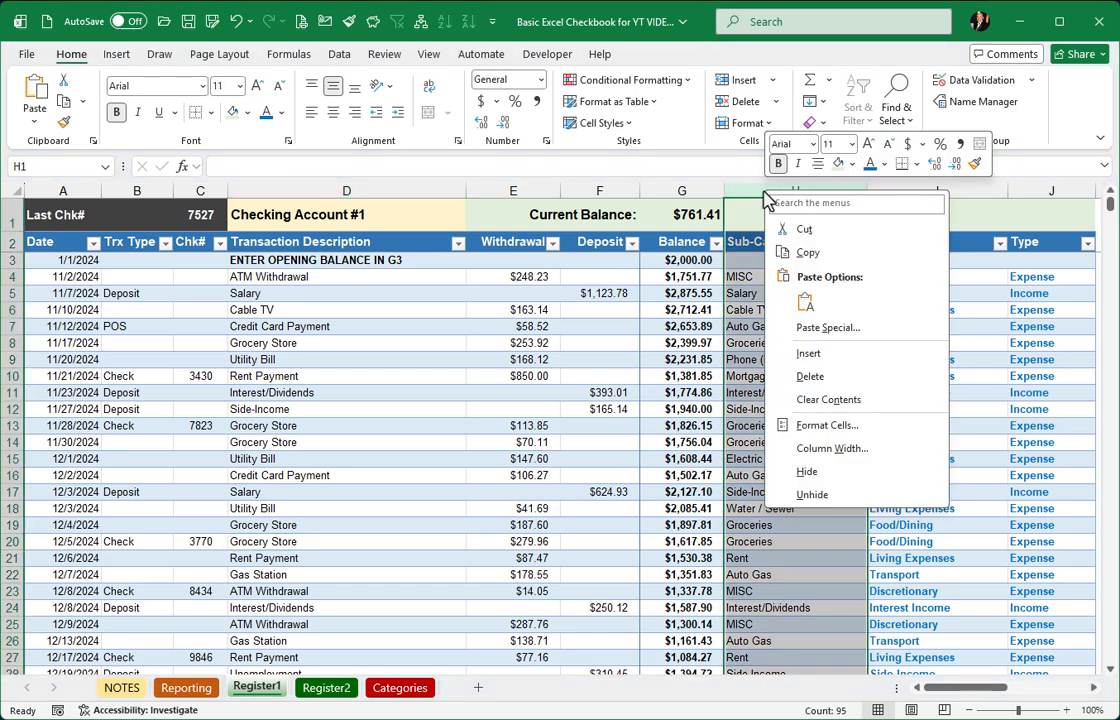
click(810, 354)
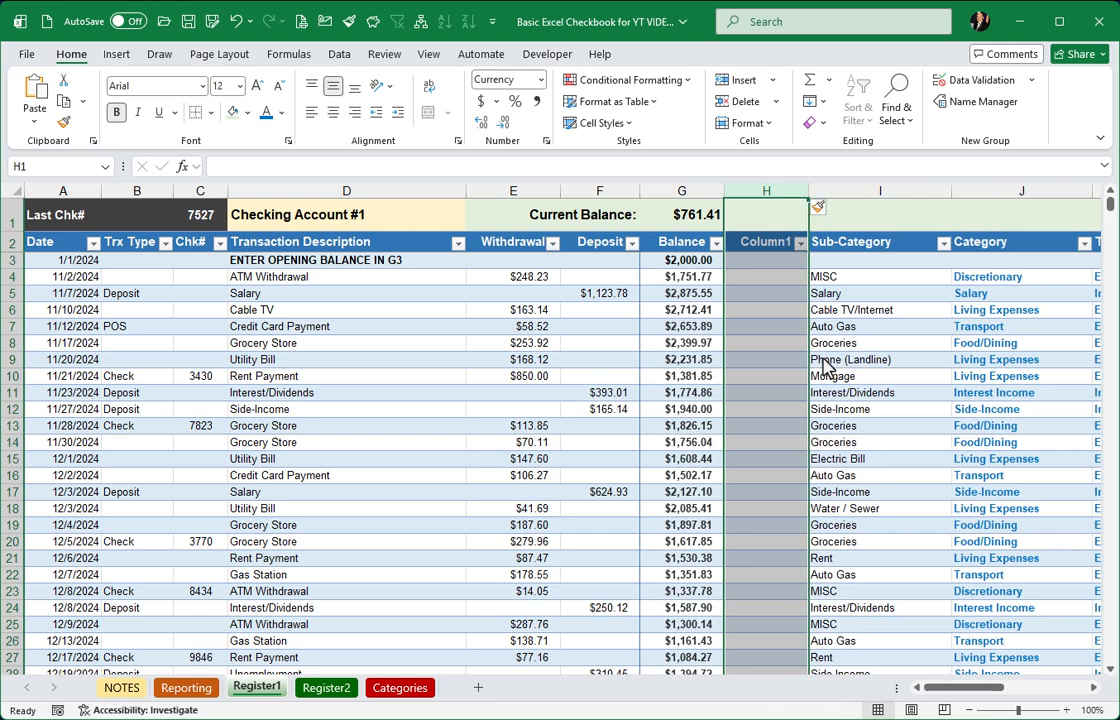
click(755, 241)
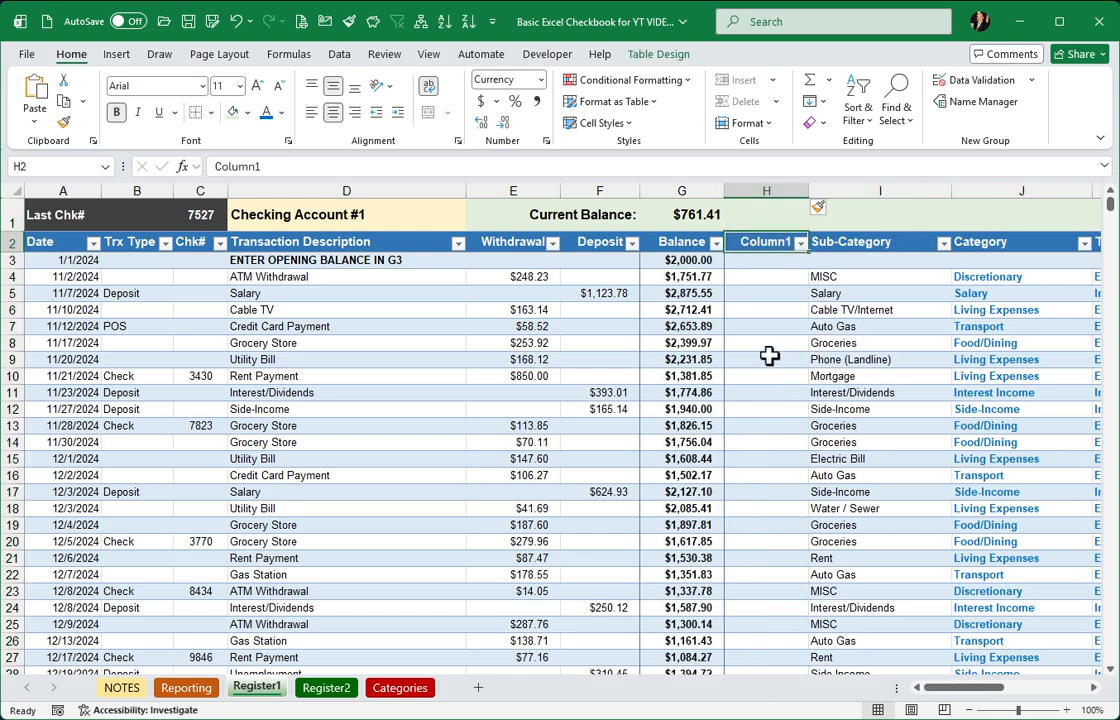
text(Rec)
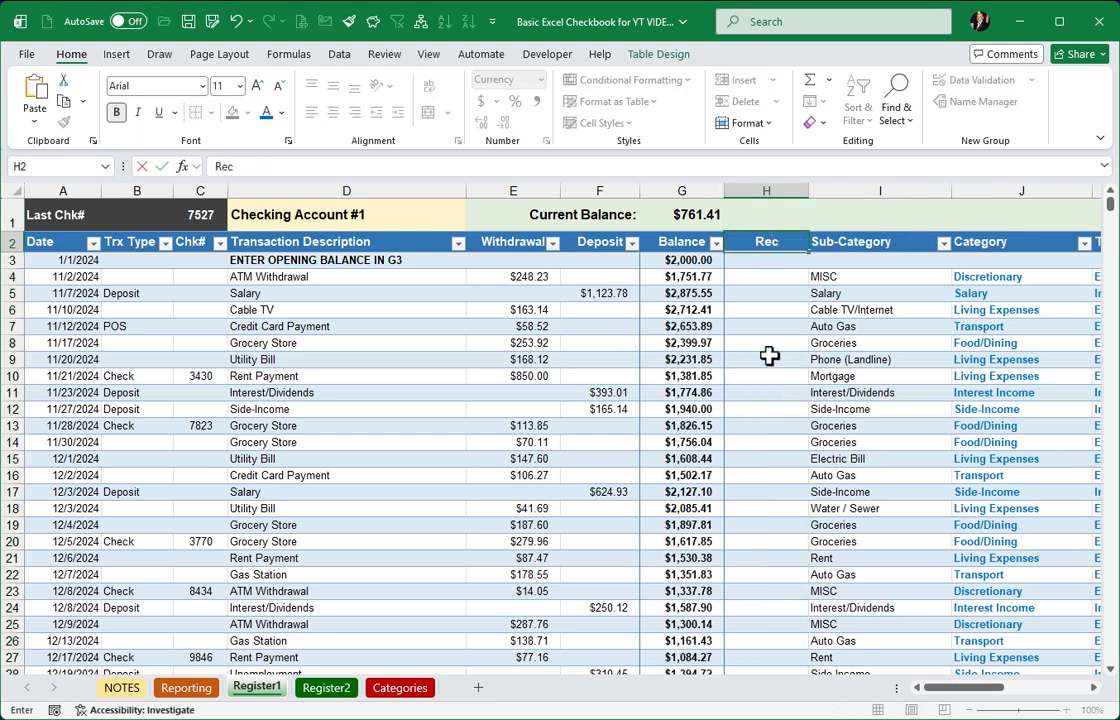
key(Return)
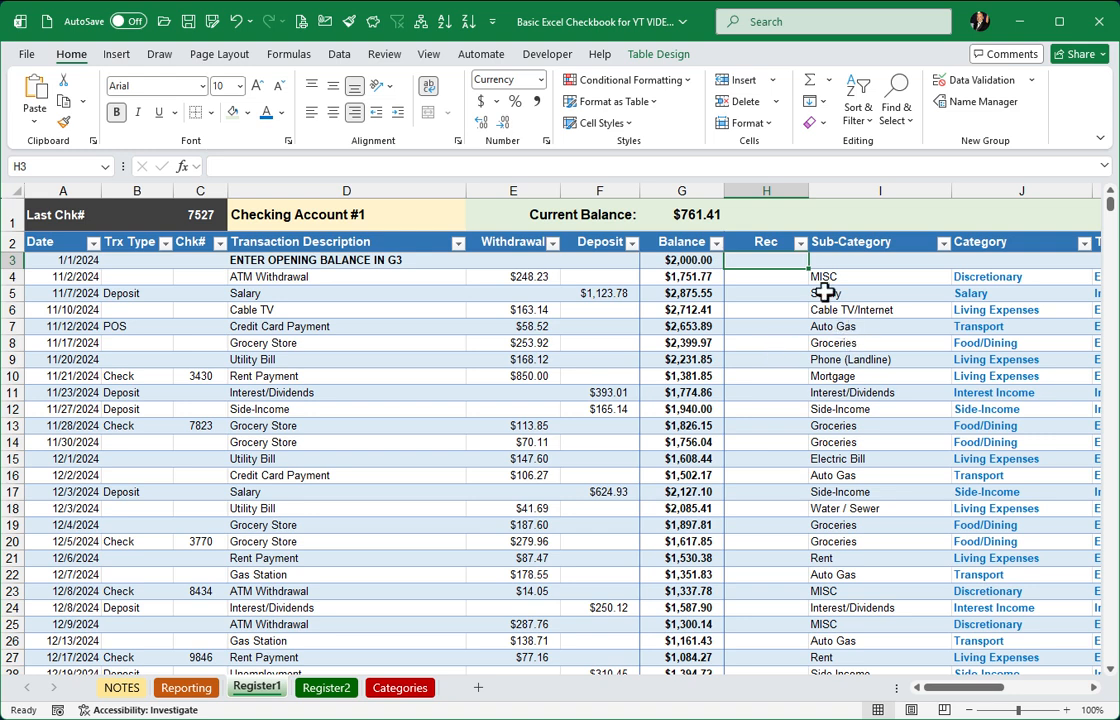
drag(808, 190, 776, 193)
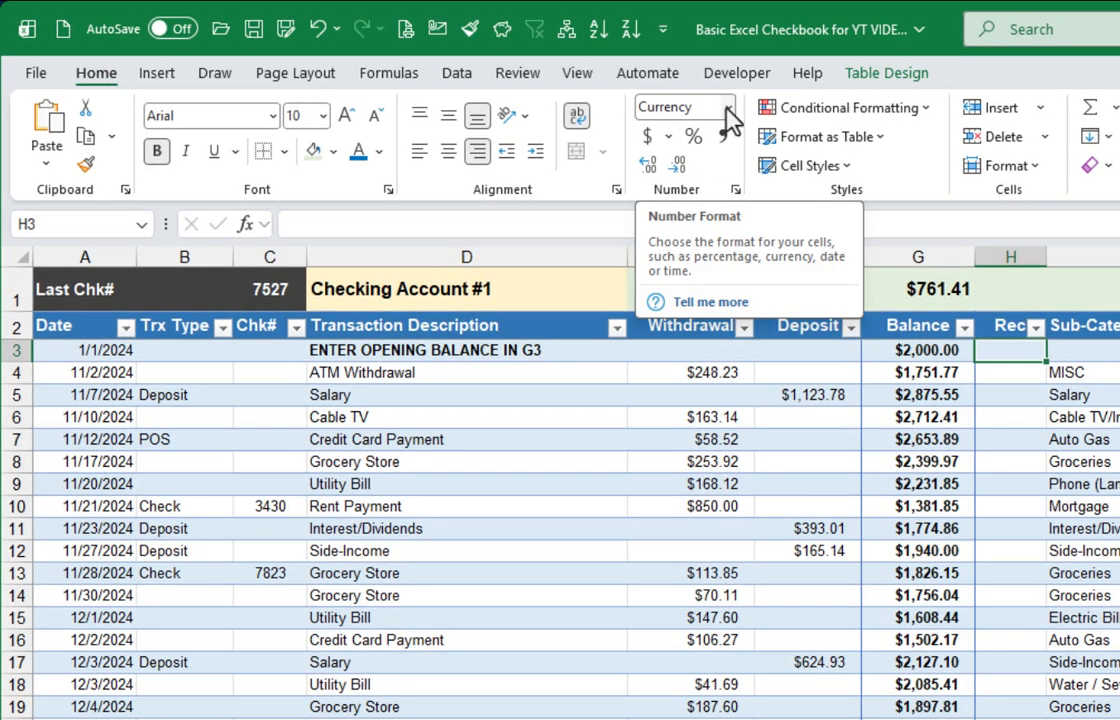
Set the number format of all data cells in the Rec column to General.
click(729, 108)
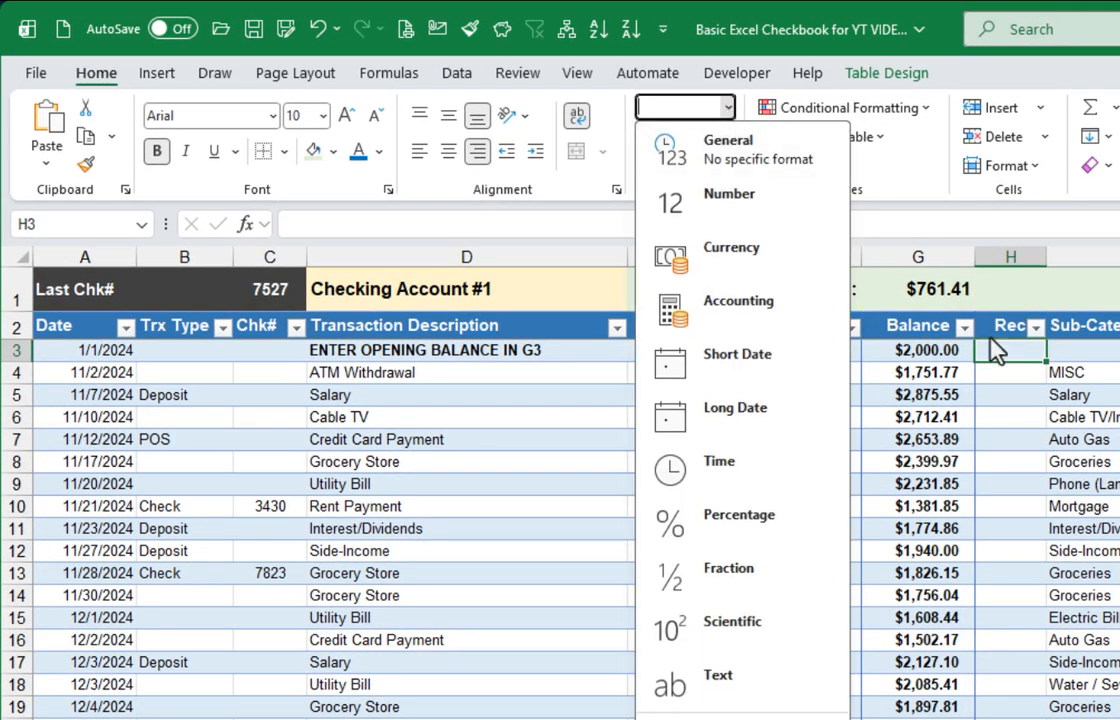
click(995, 348)
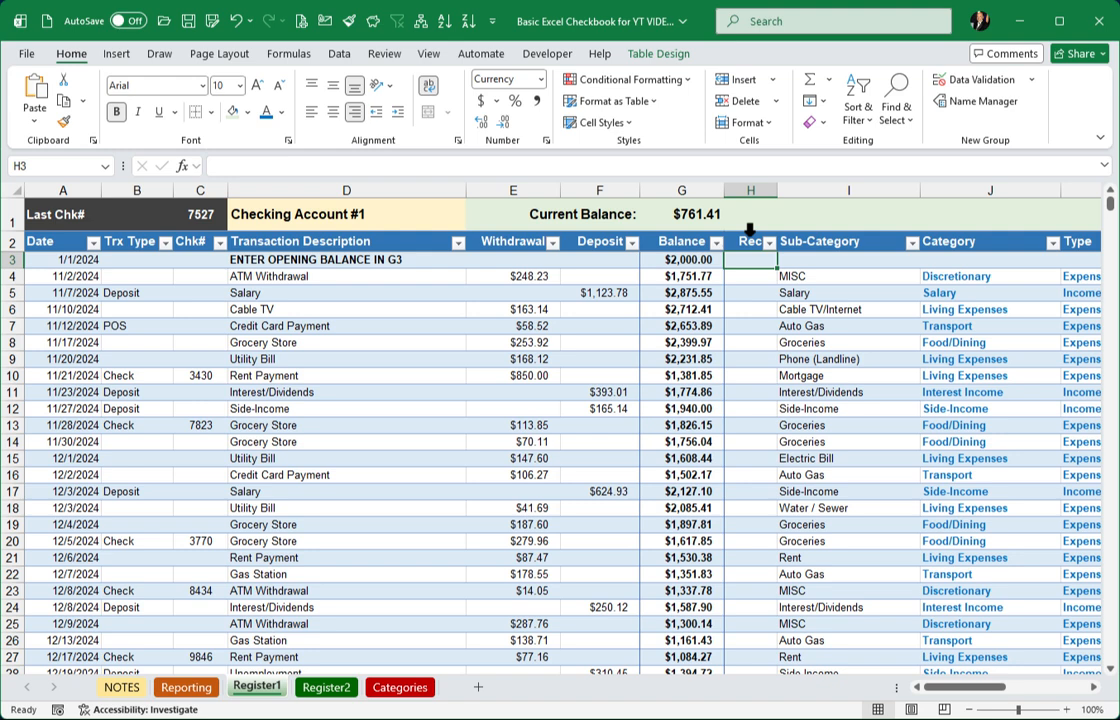
click(750, 229)
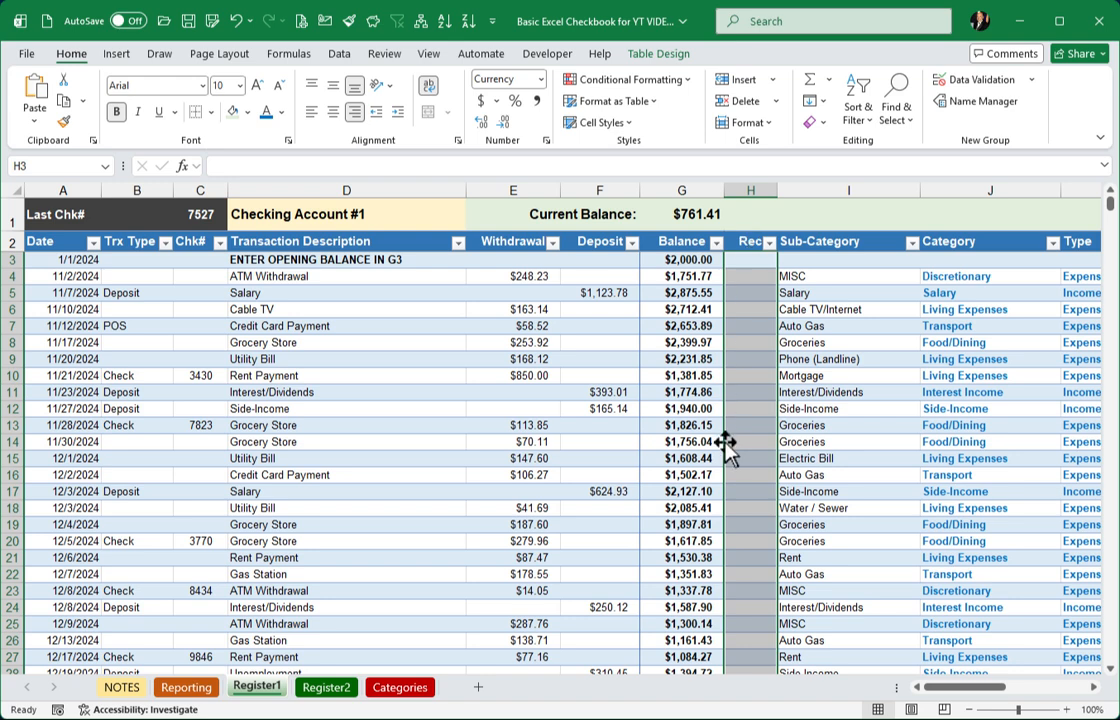
click(541, 81)
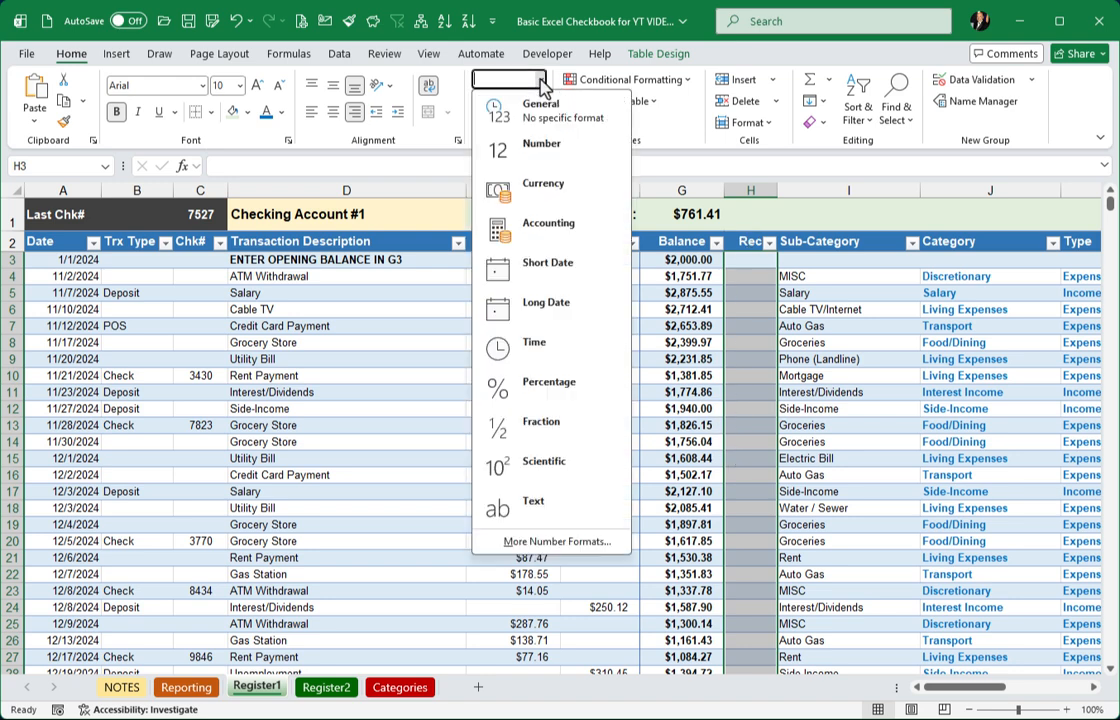
click(580, 116)
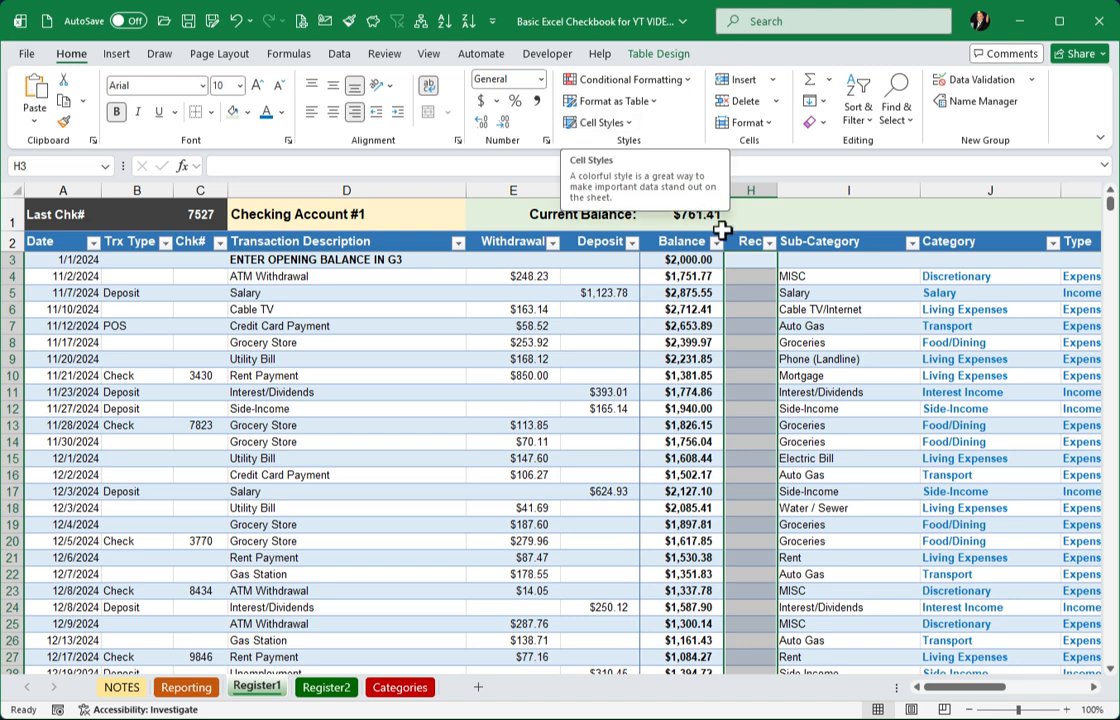
Enter "R" in the Rec column for the opening balance row and the 11/2/2024 ATM Withdrawal.
click(760, 261)
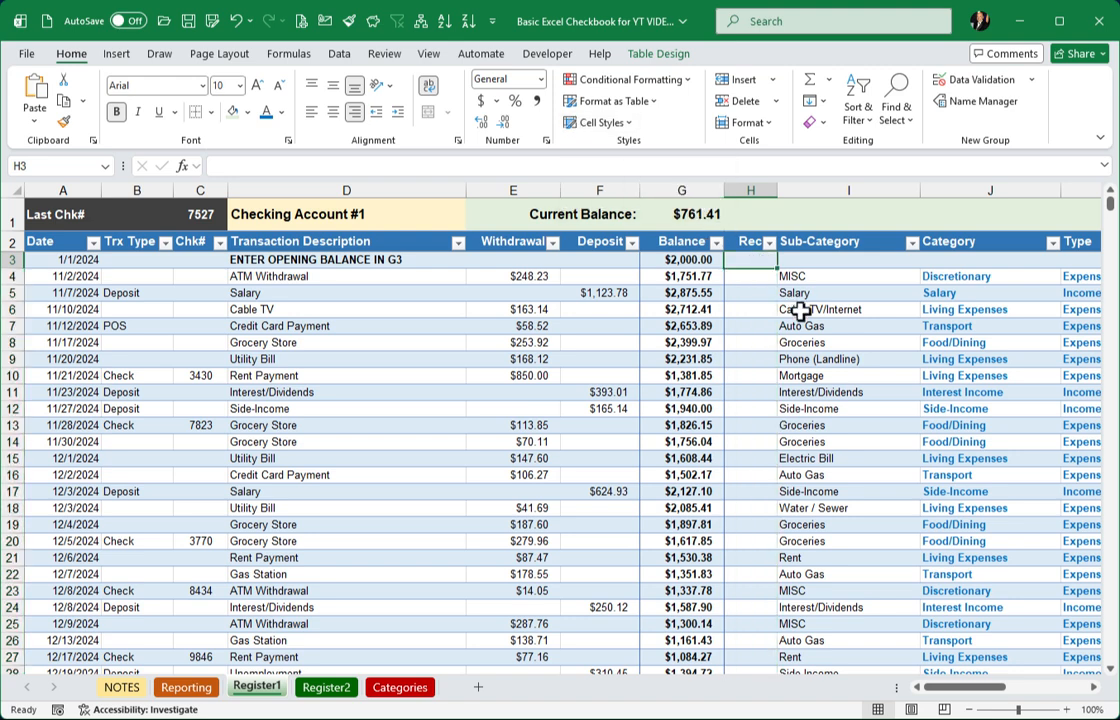
text(R)
key(Return)
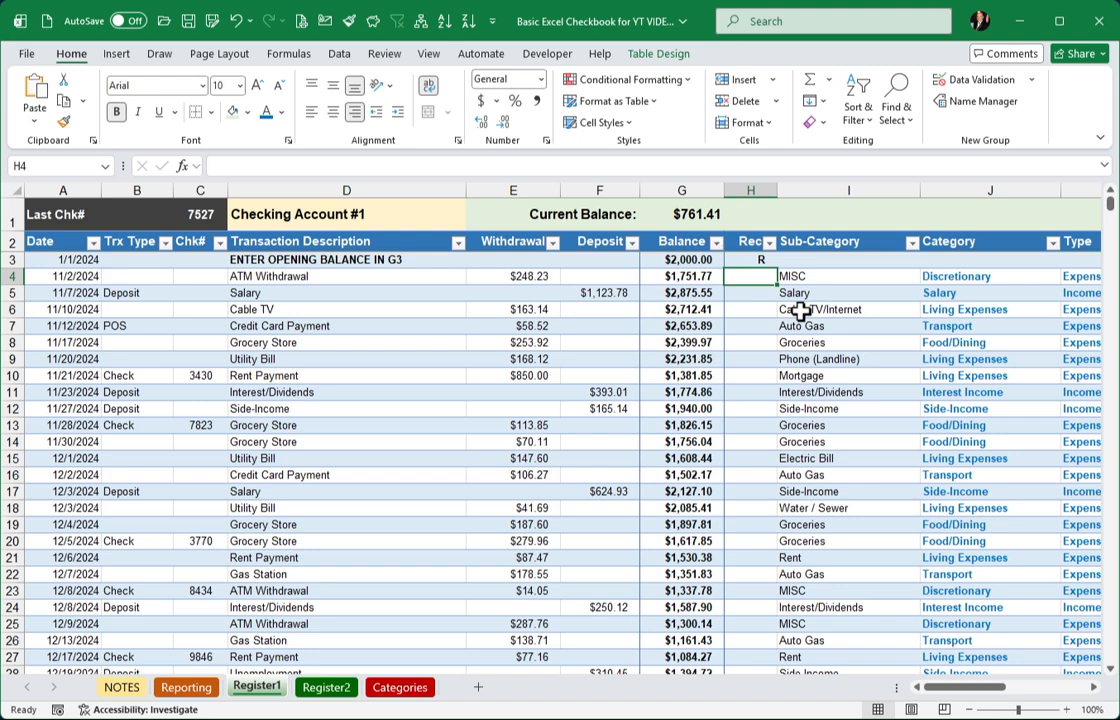
text(R)
key(Return)
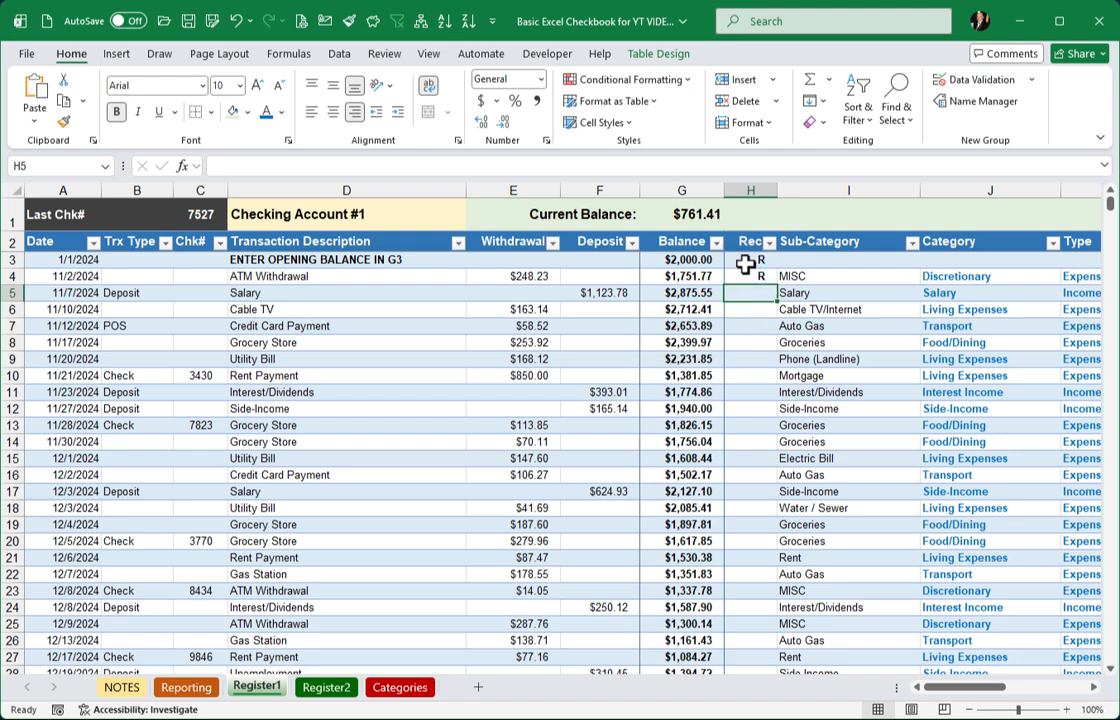
Center the contents of the whole Rec column horizontally.
click(755, 190)
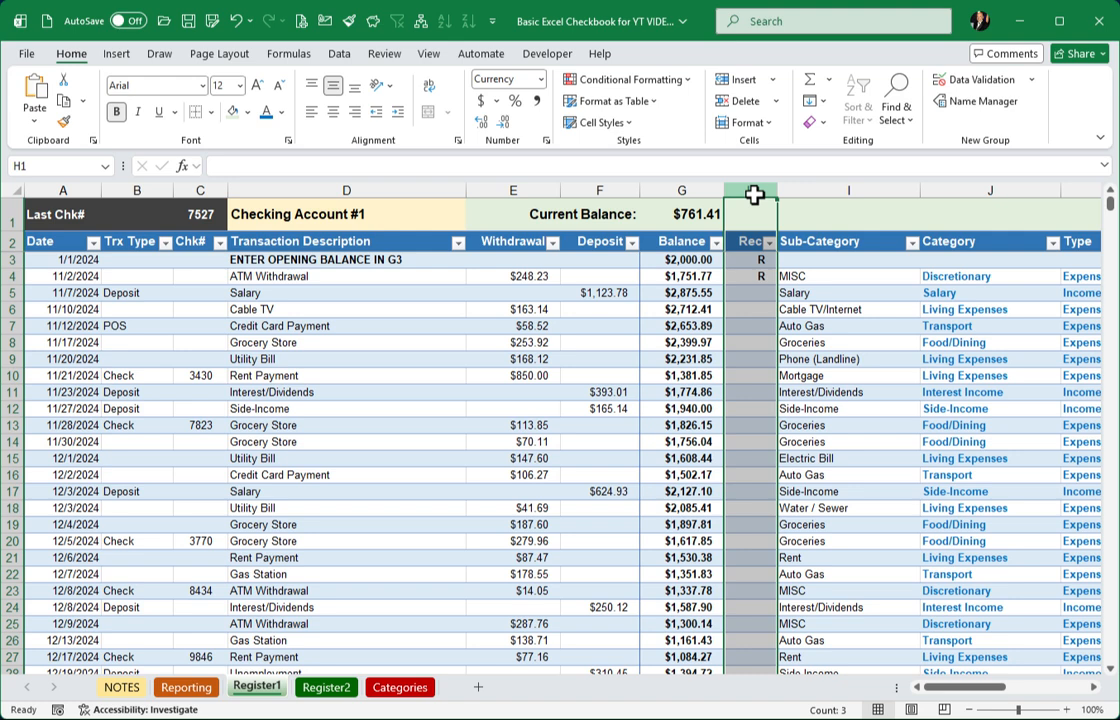
click(333, 112)
click(755, 297)
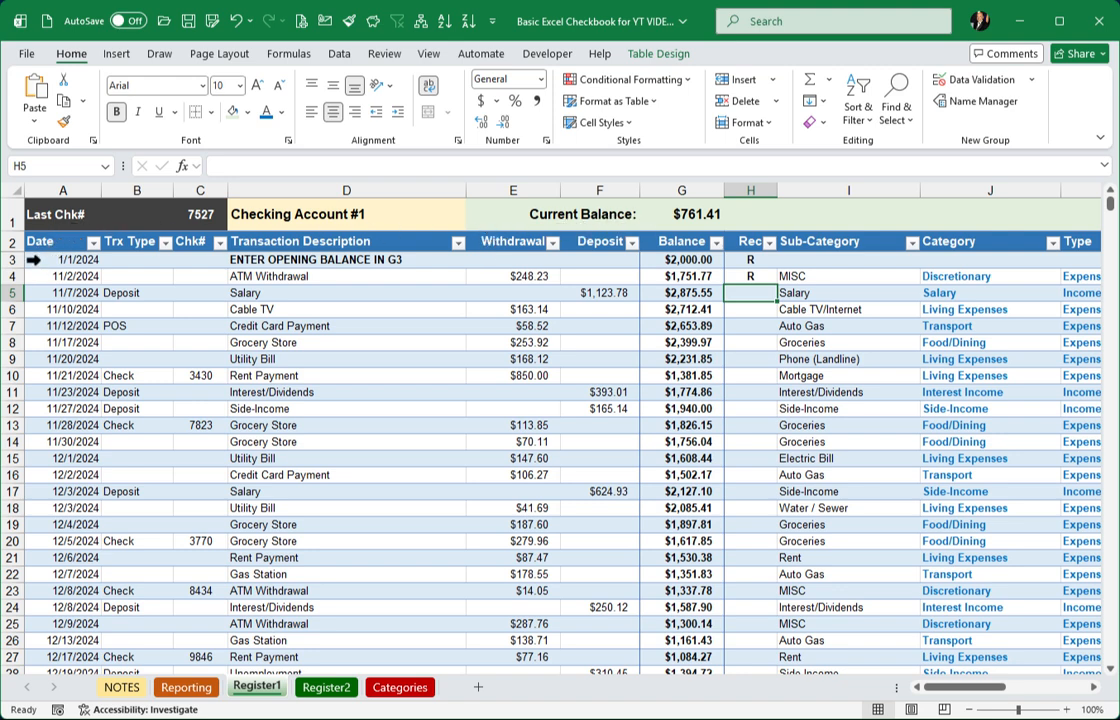
Insert a blank row above the table's header row.
right_click(18, 246)
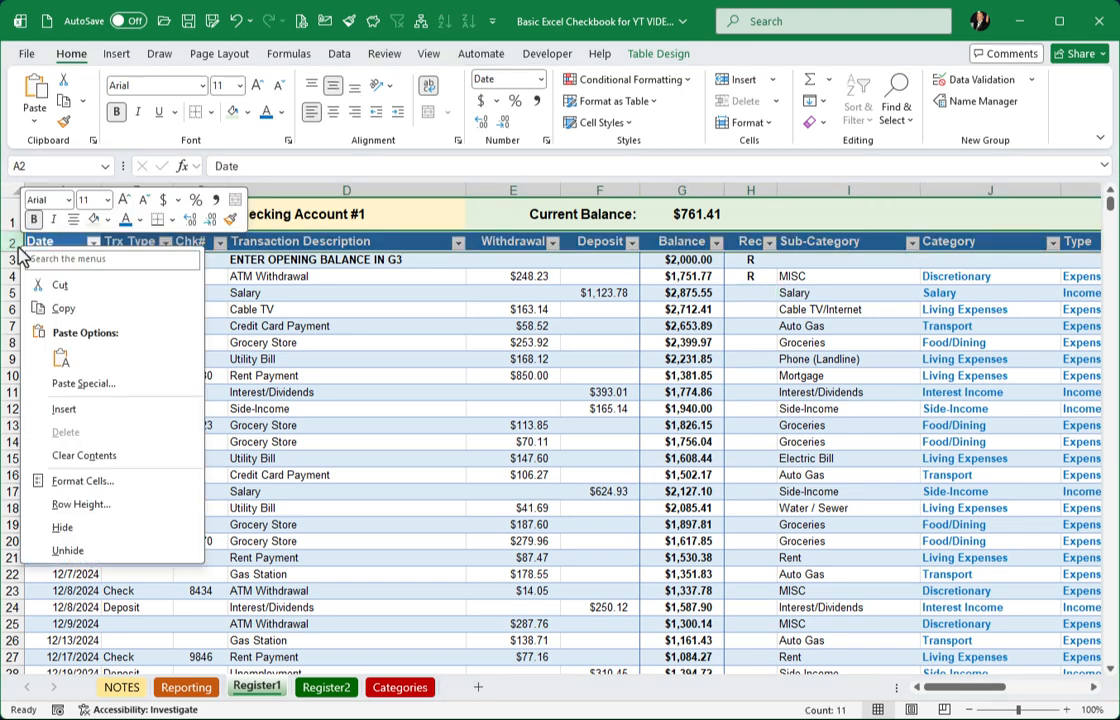
click(64, 409)
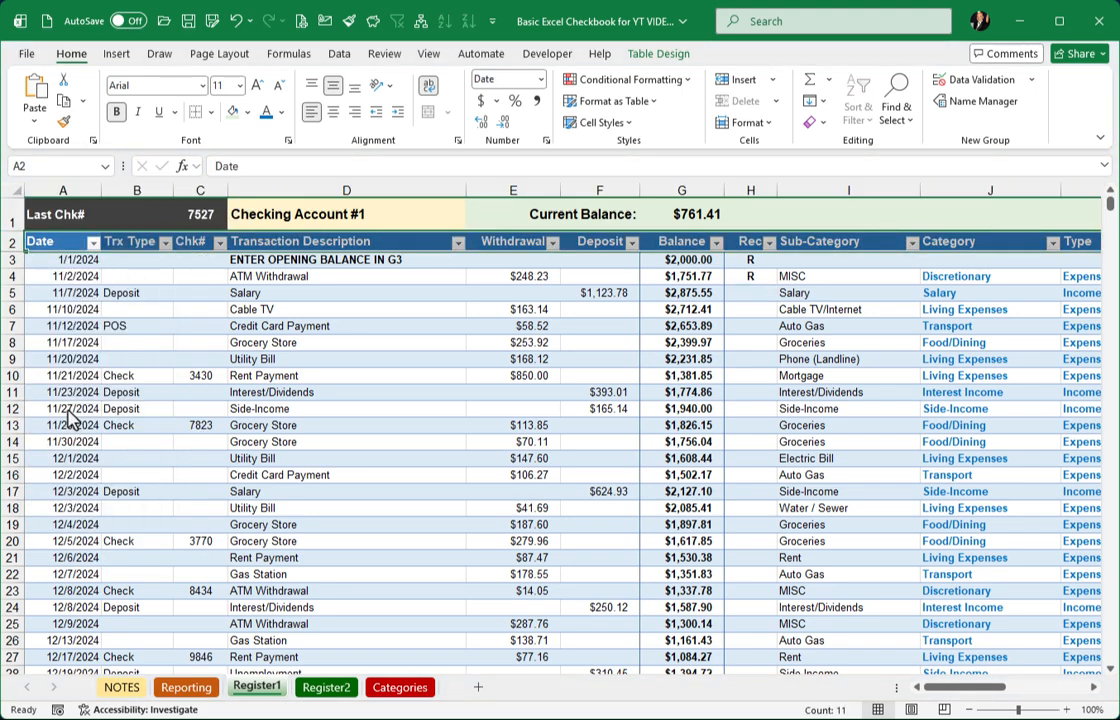
click(515, 250)
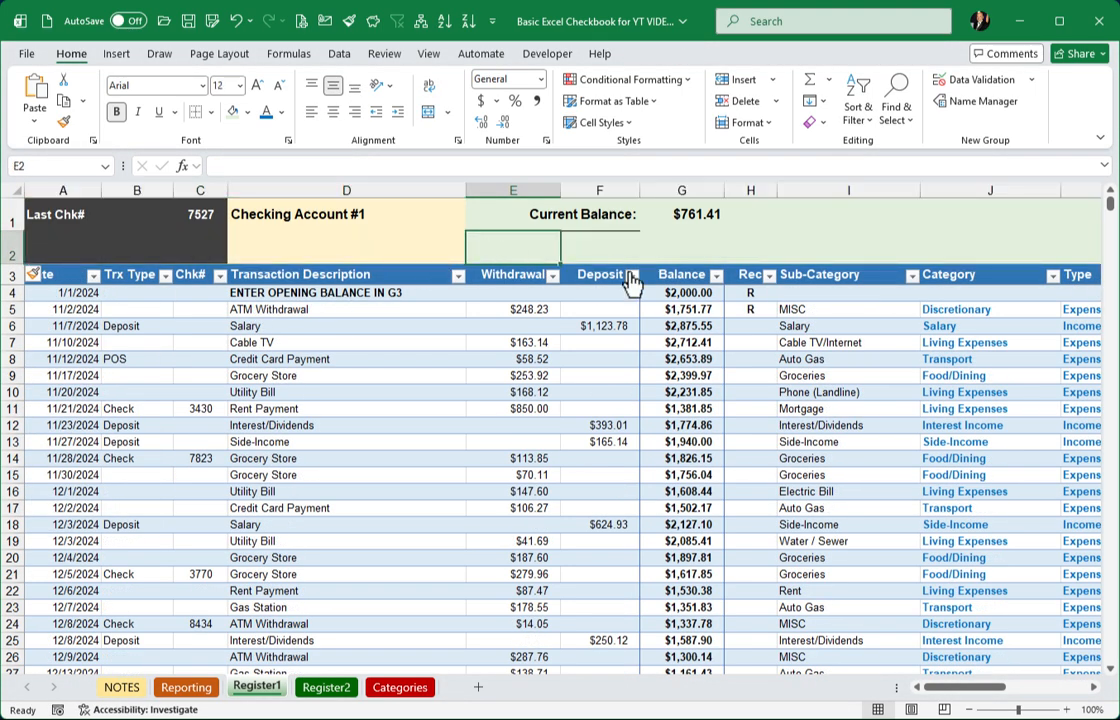
click(522, 360)
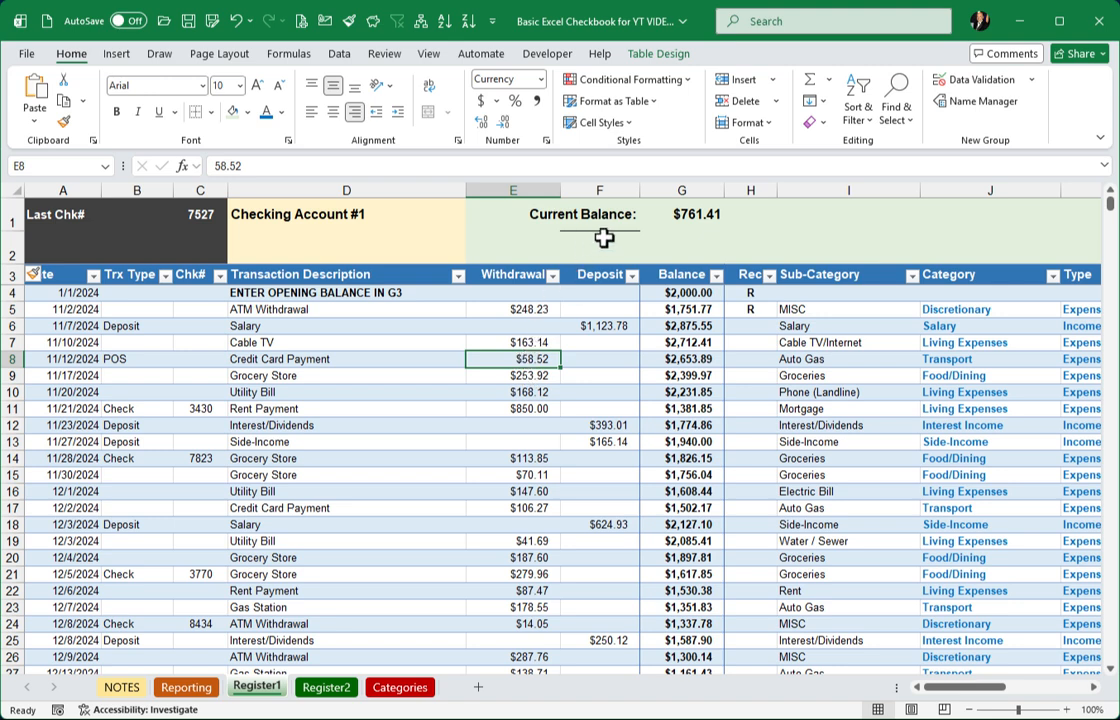
Remove the border from cell F2 beneath the Current Balance label.
click(512, 249)
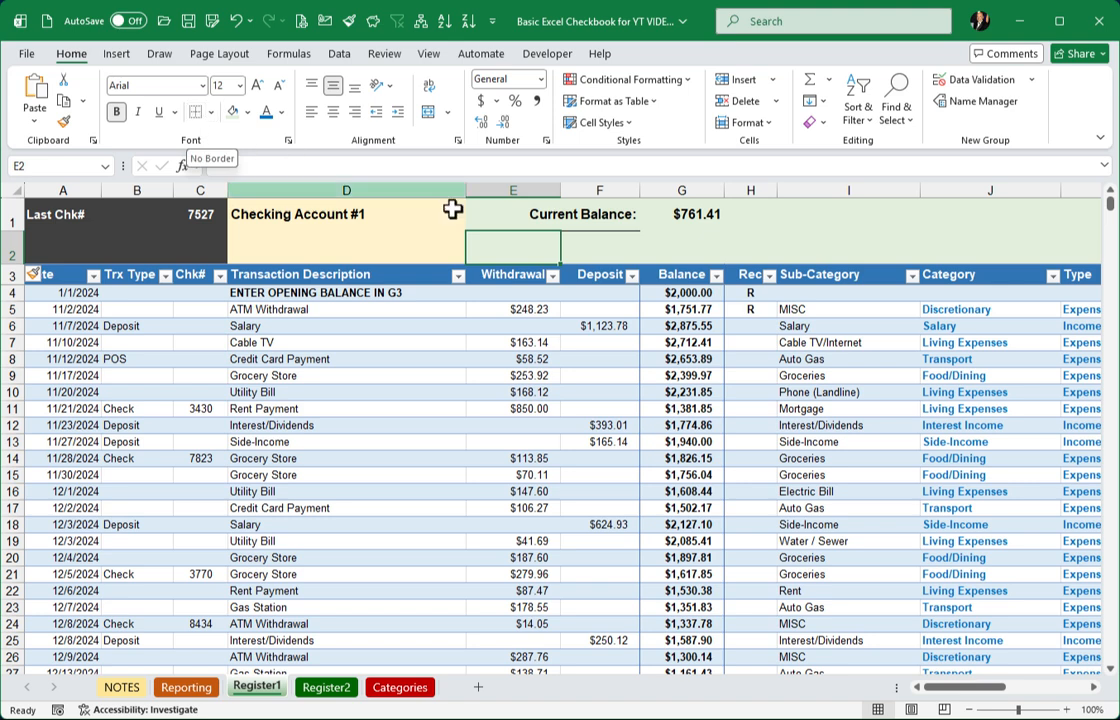
click(588, 245)
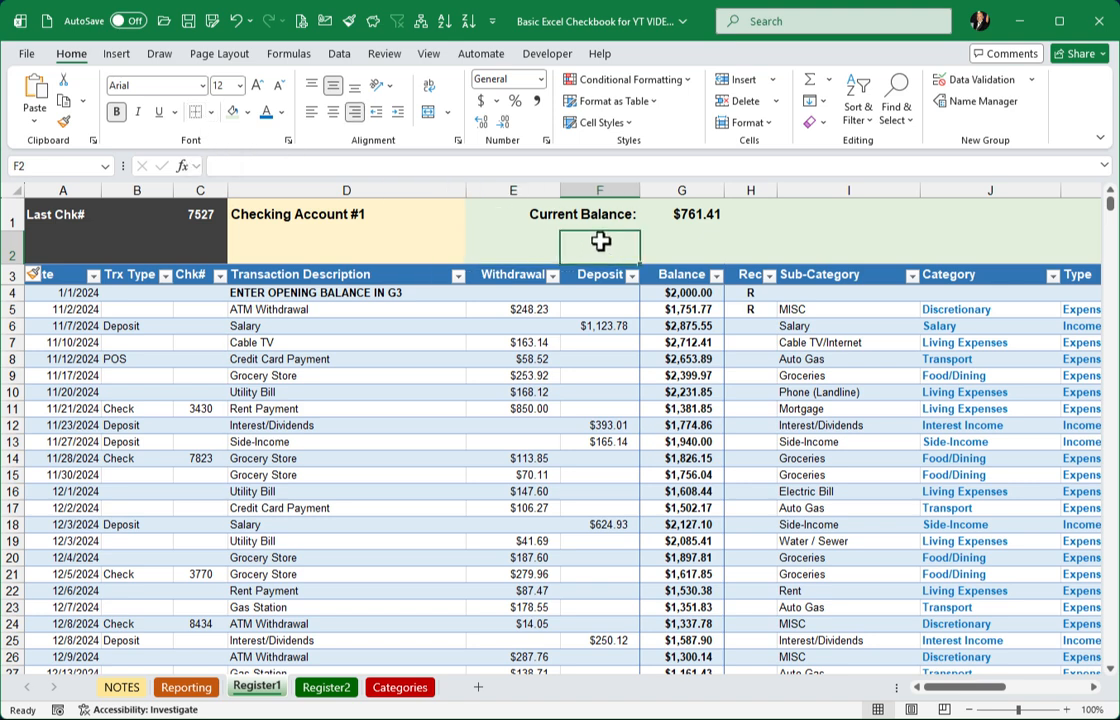
click(210, 112)
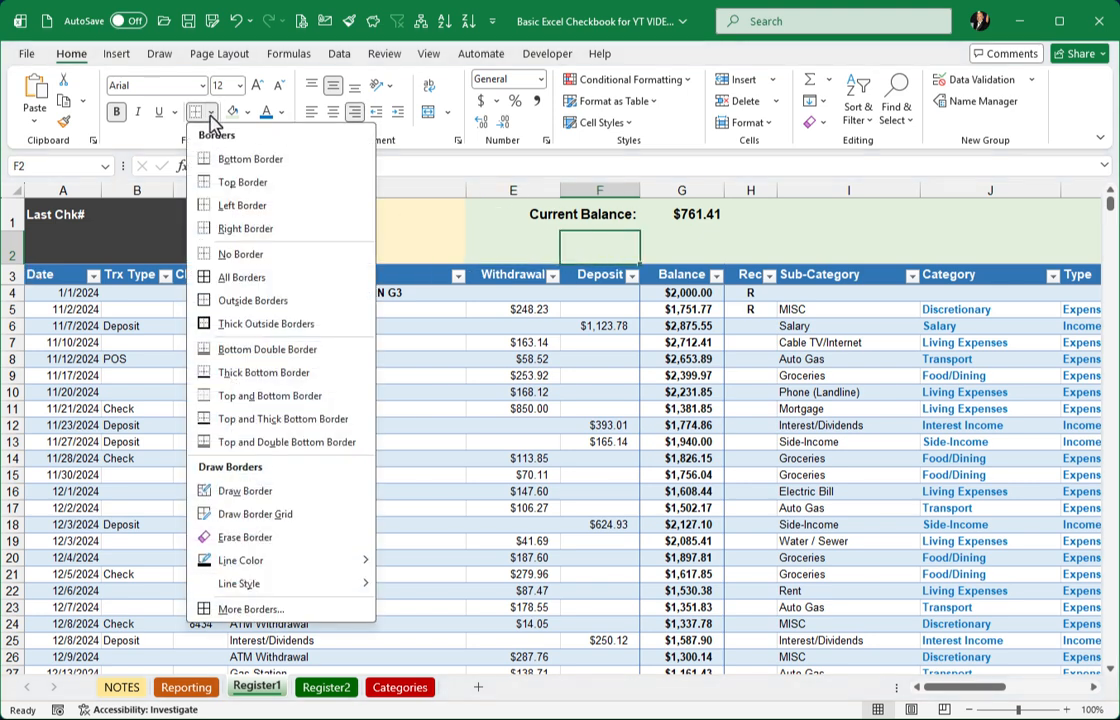
click(245, 255)
click(580, 324)
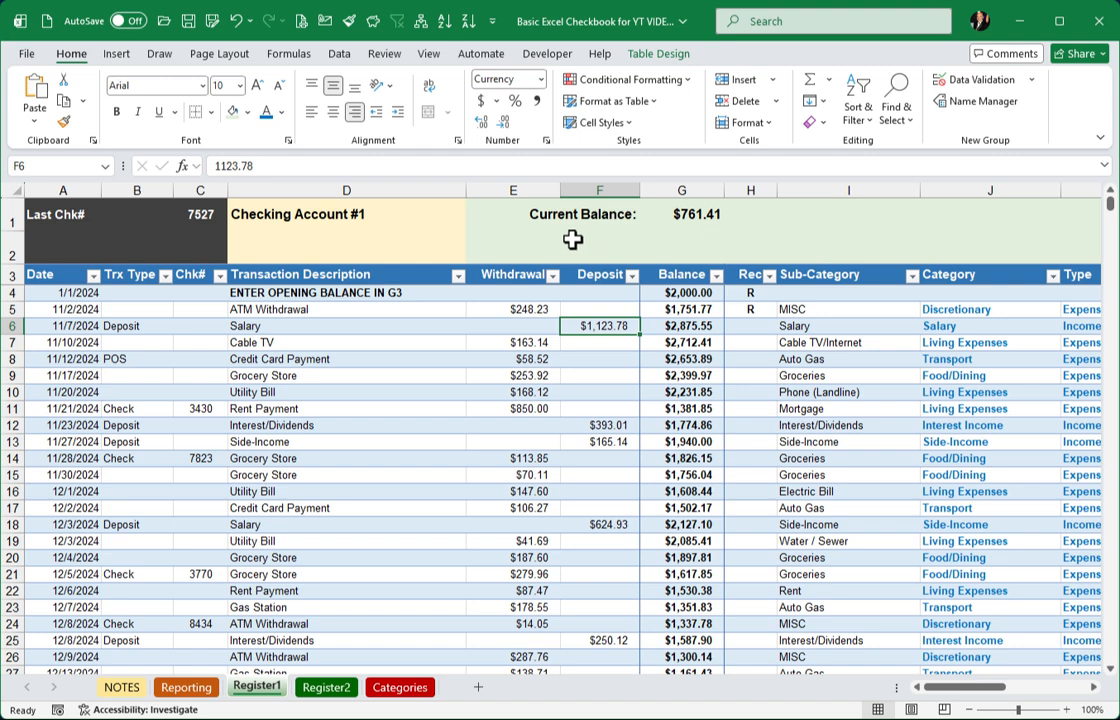
Enter the label "Cleared Balance:" in cell F2.
click(605, 242)
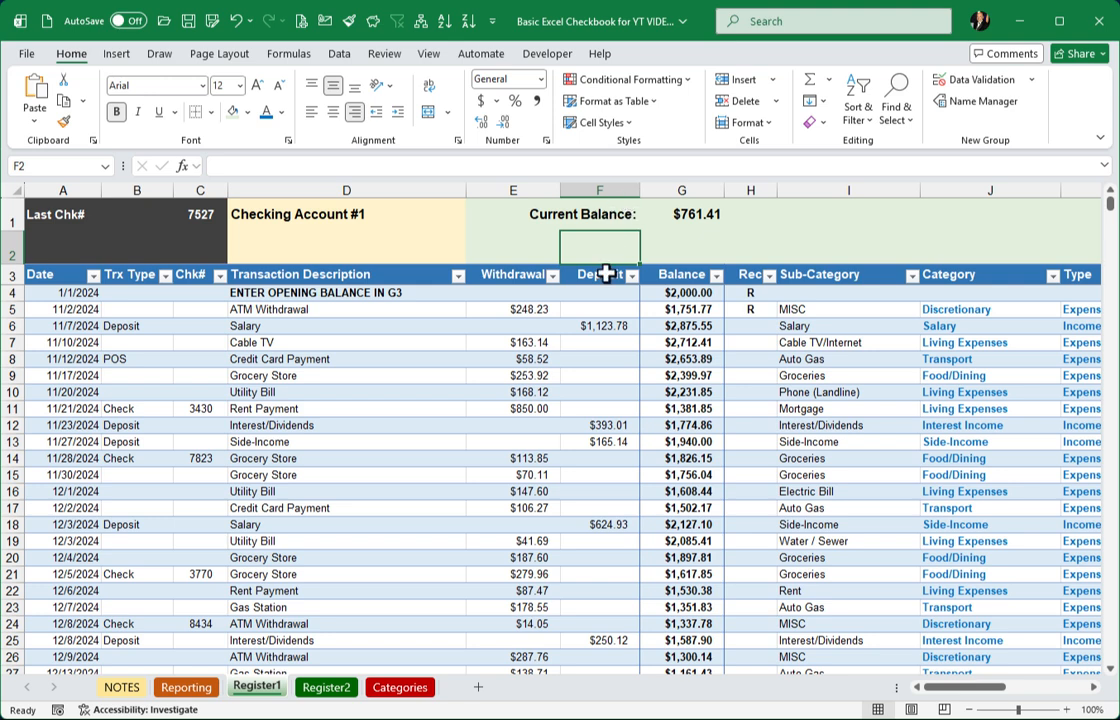
text(Cleared )
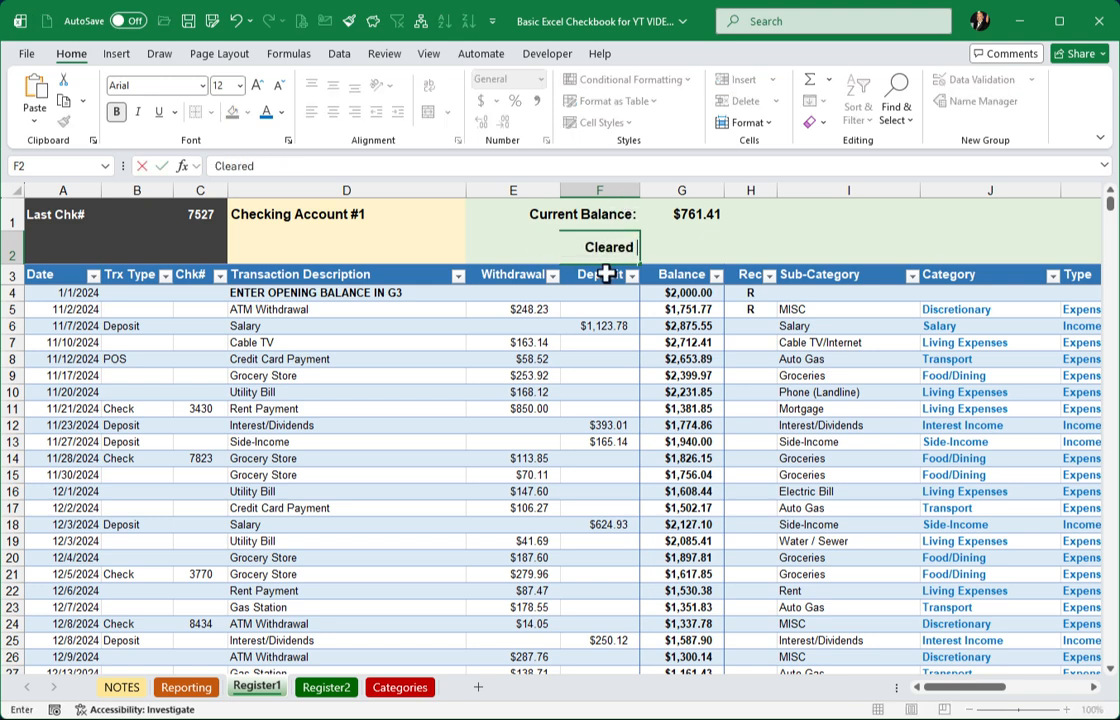
text(Balance:)
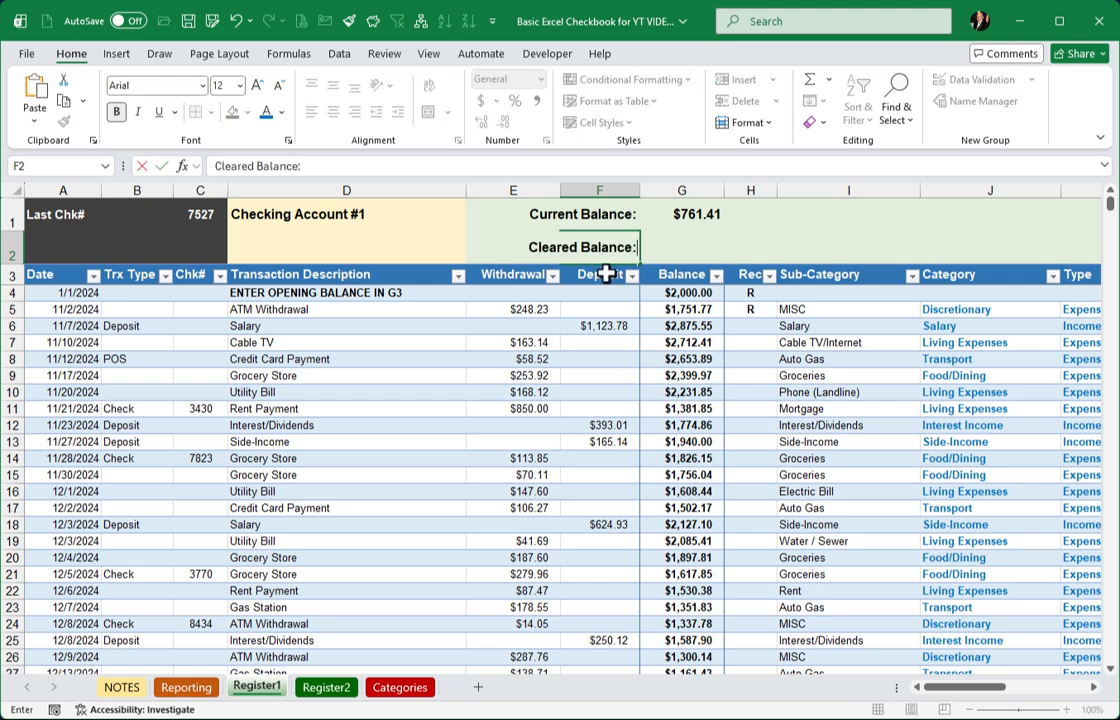
key(Return)
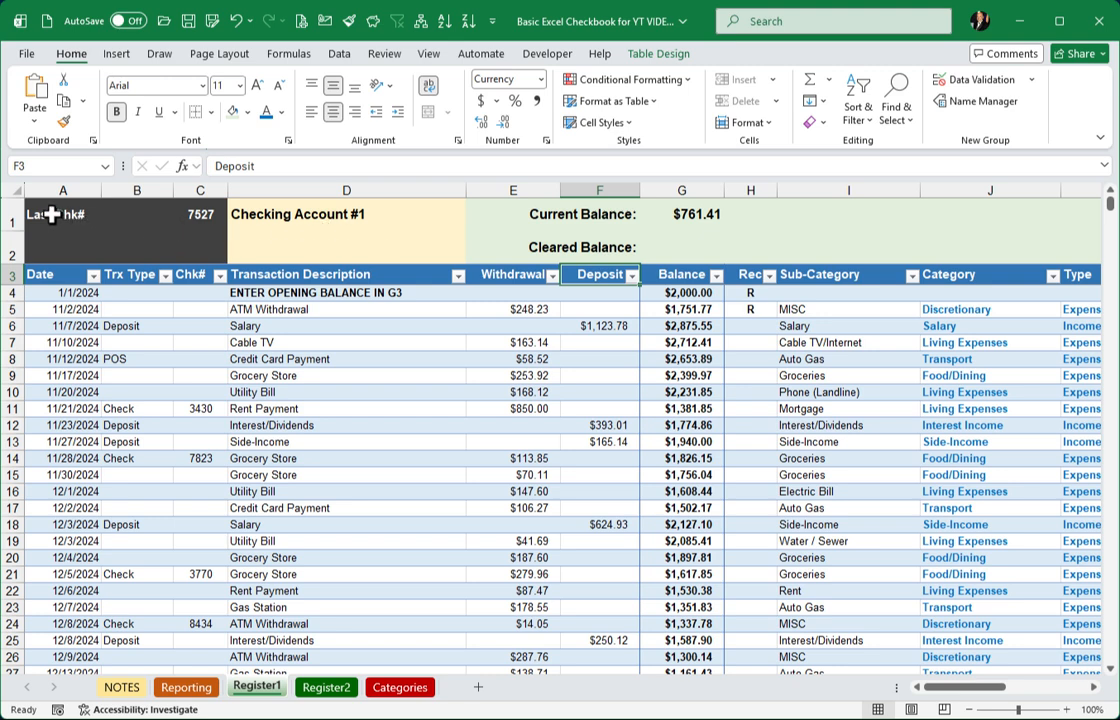
Fill the two rows above the table header with one light green, starting from cell A1.
drag(42, 212, 1067, 237)
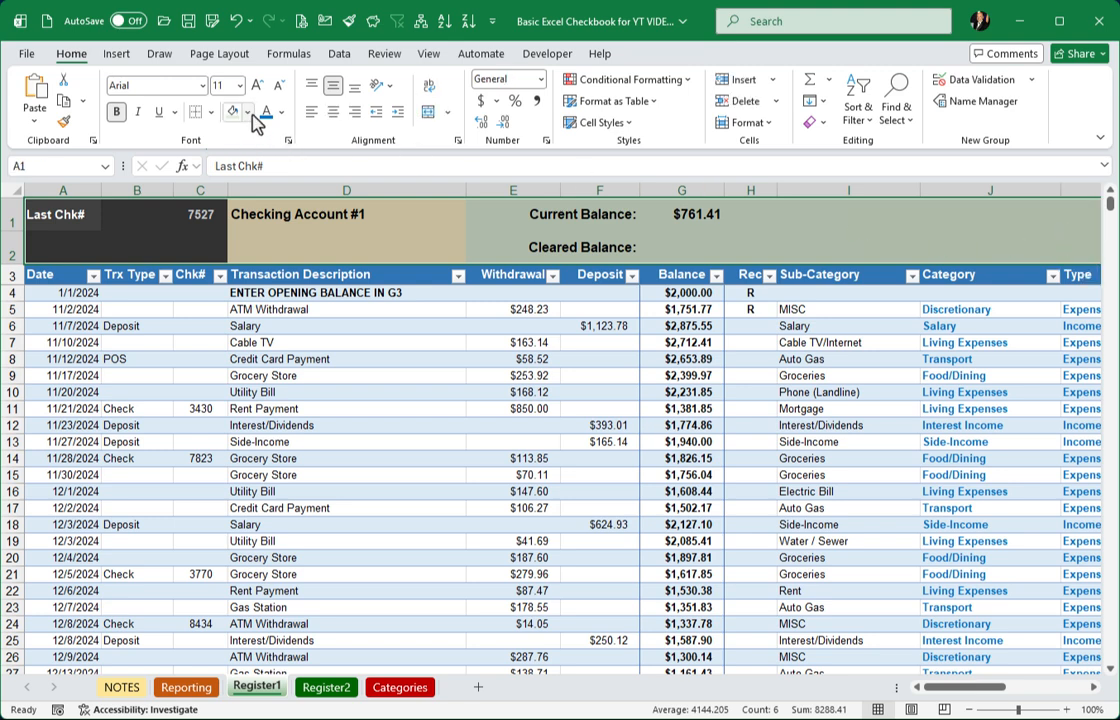
click(249, 113)
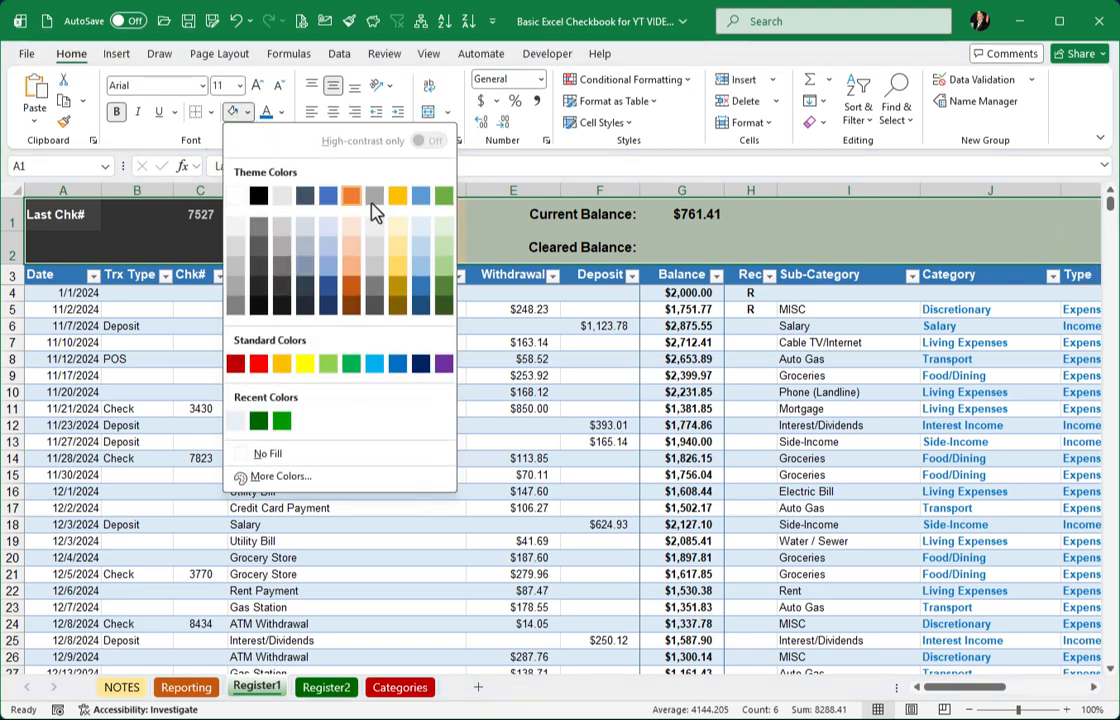
click(444, 229)
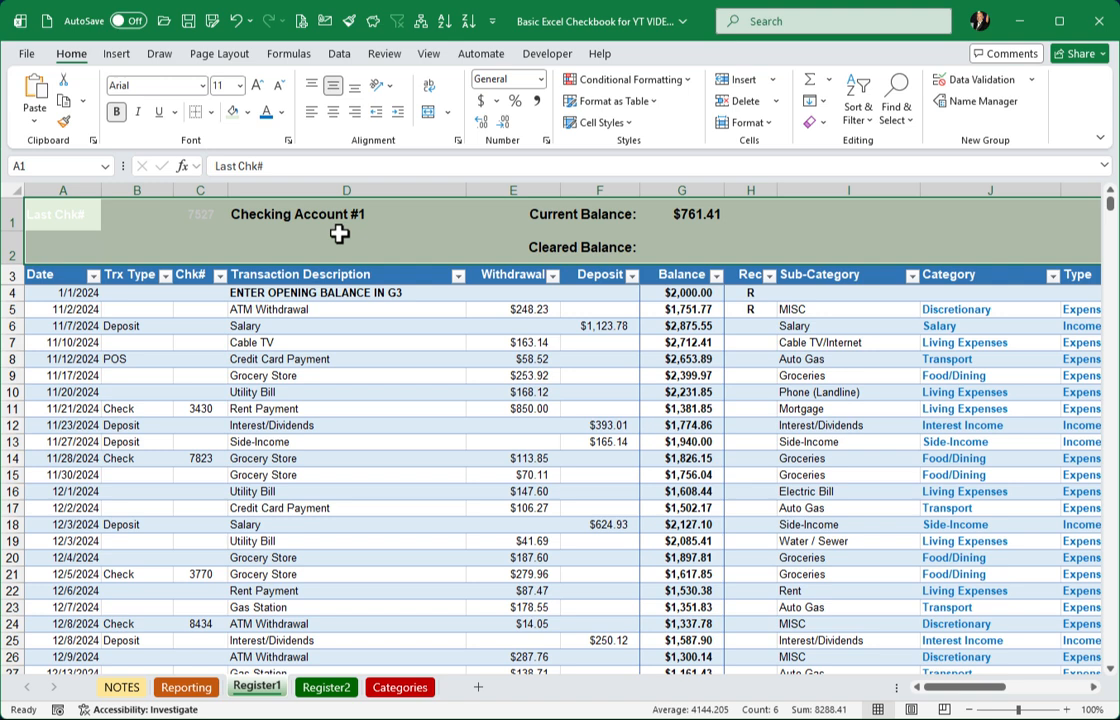
Change the font color of the Last Chk# label and its number in A1:C1 to dark gray.
click(203, 216)
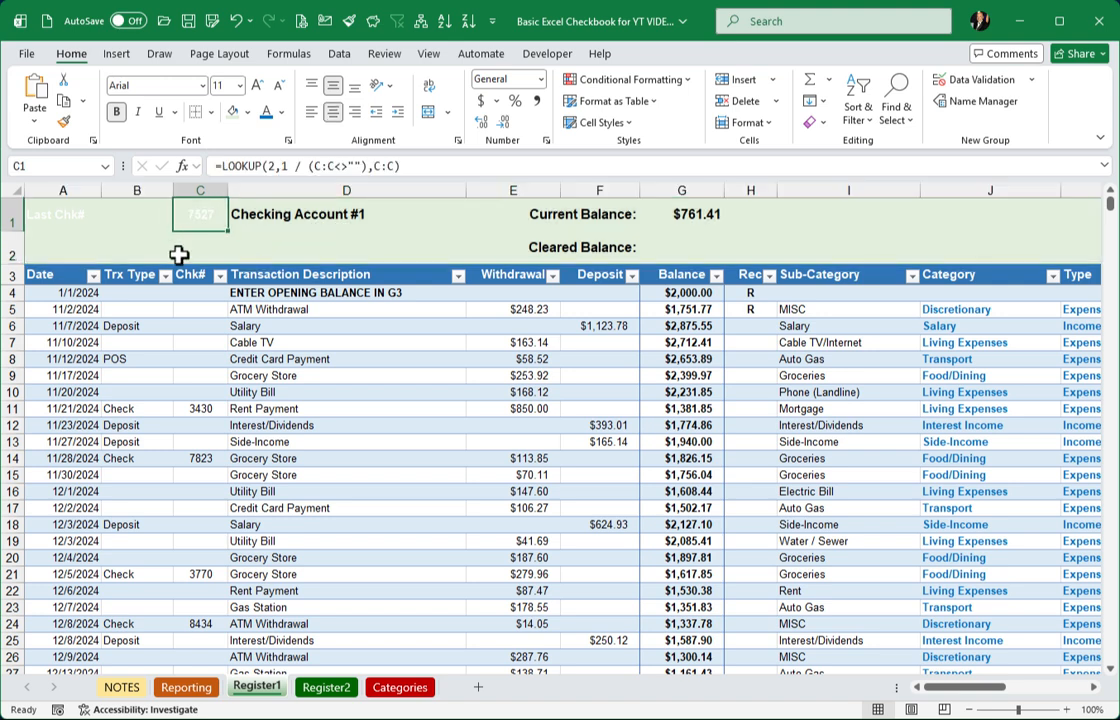
drag(205, 217, 55, 208)
click(283, 113)
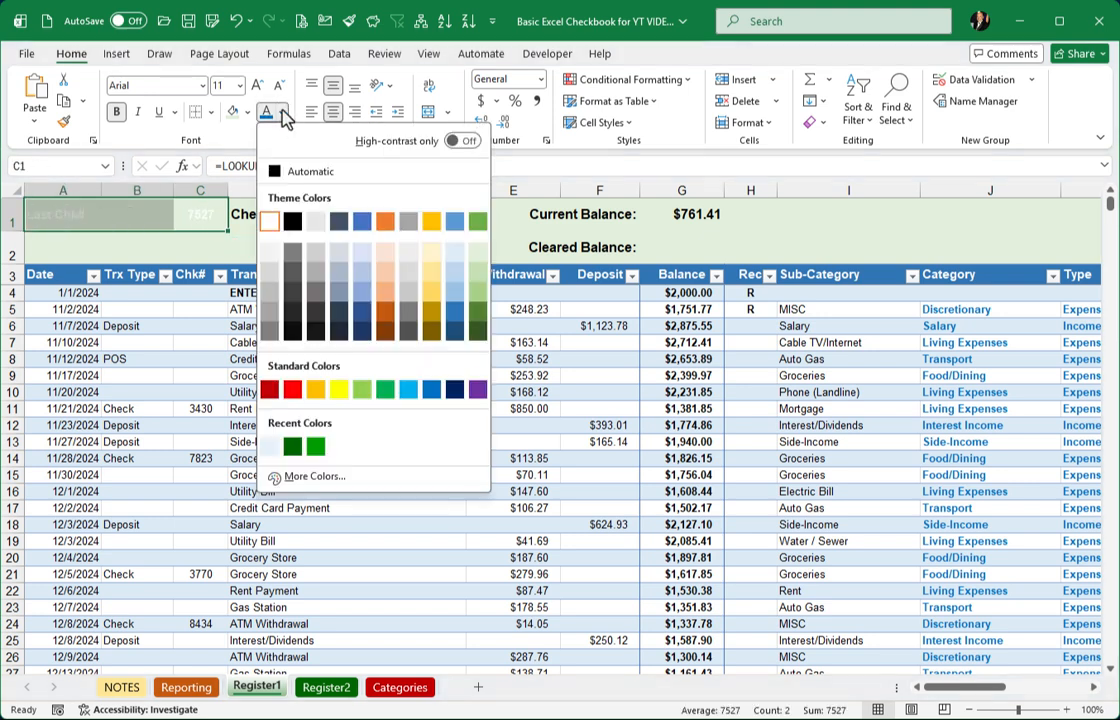
click(290, 290)
click(119, 258)
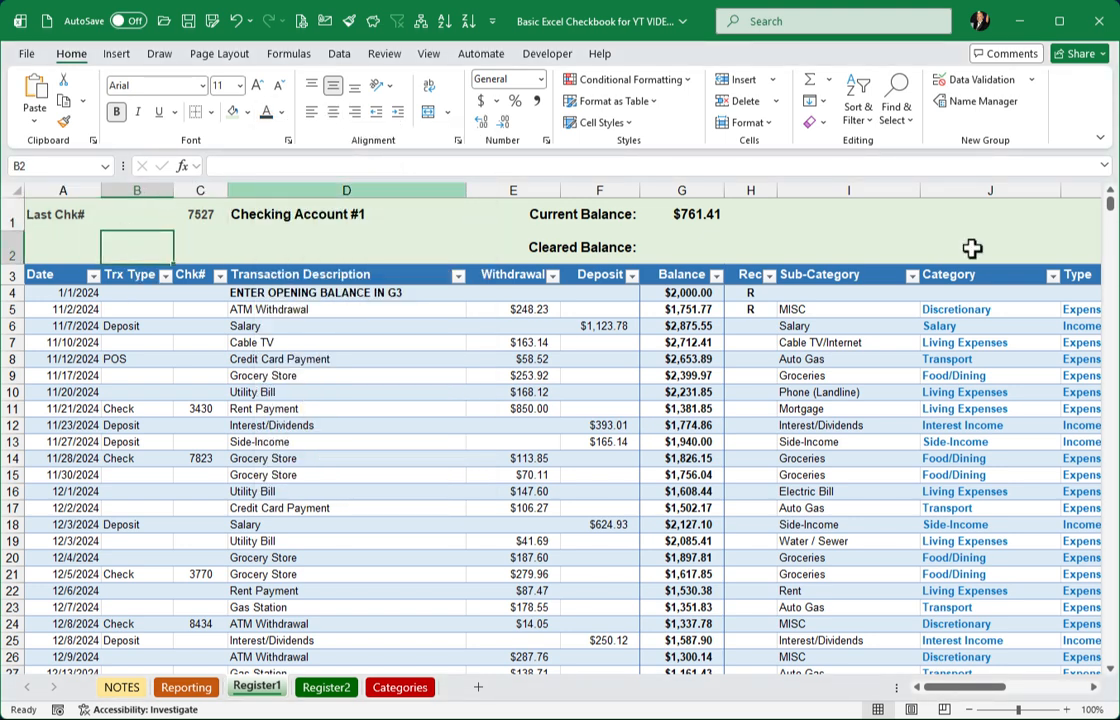
Start a SUMIF formula in cell G2 beside Cleared Balance, using the table's Rec column, Register24[Rec], as the range.
click(704, 249)
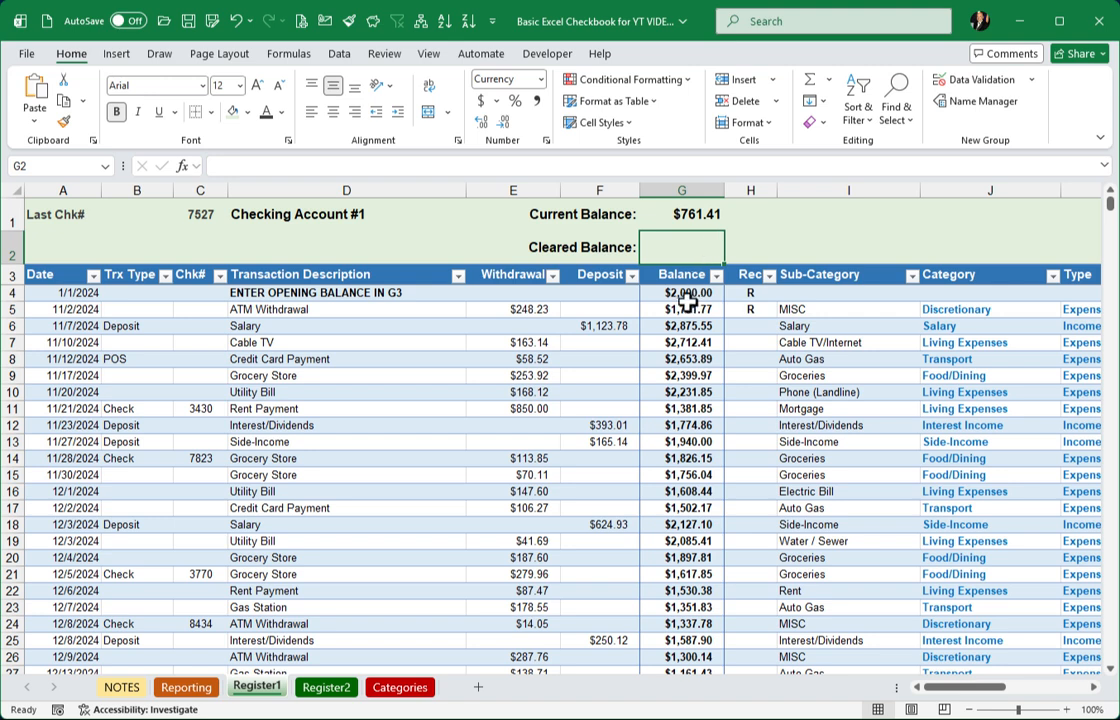
click(682, 216)
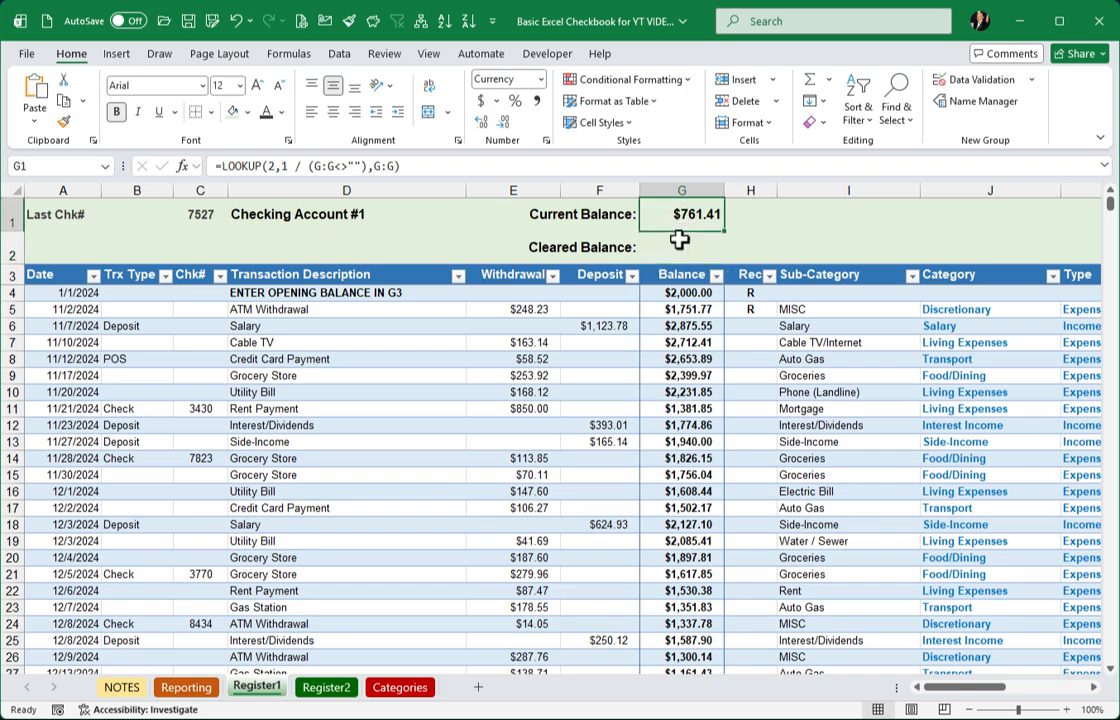
click(686, 255)
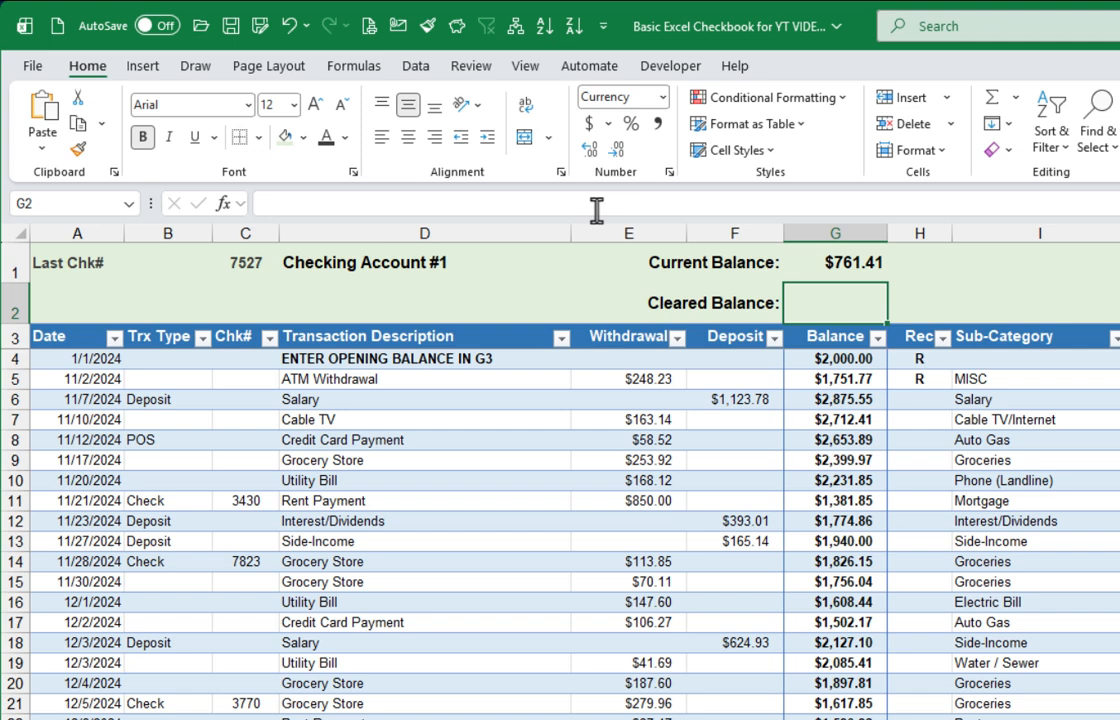
click(596, 206)
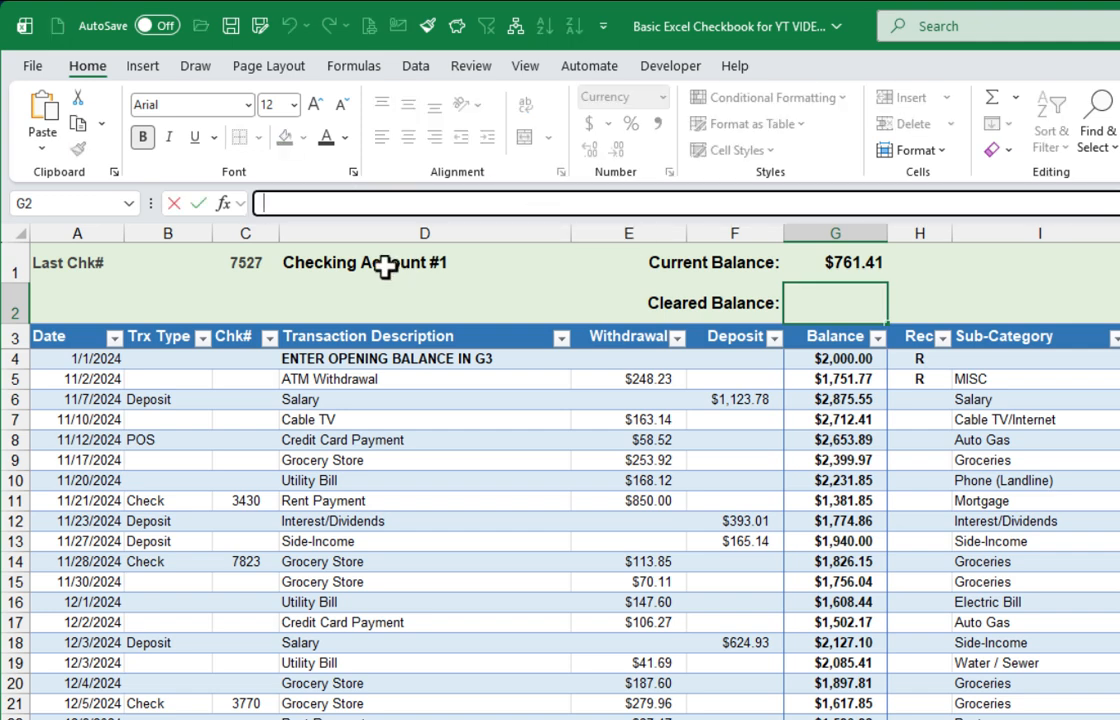
text(=)
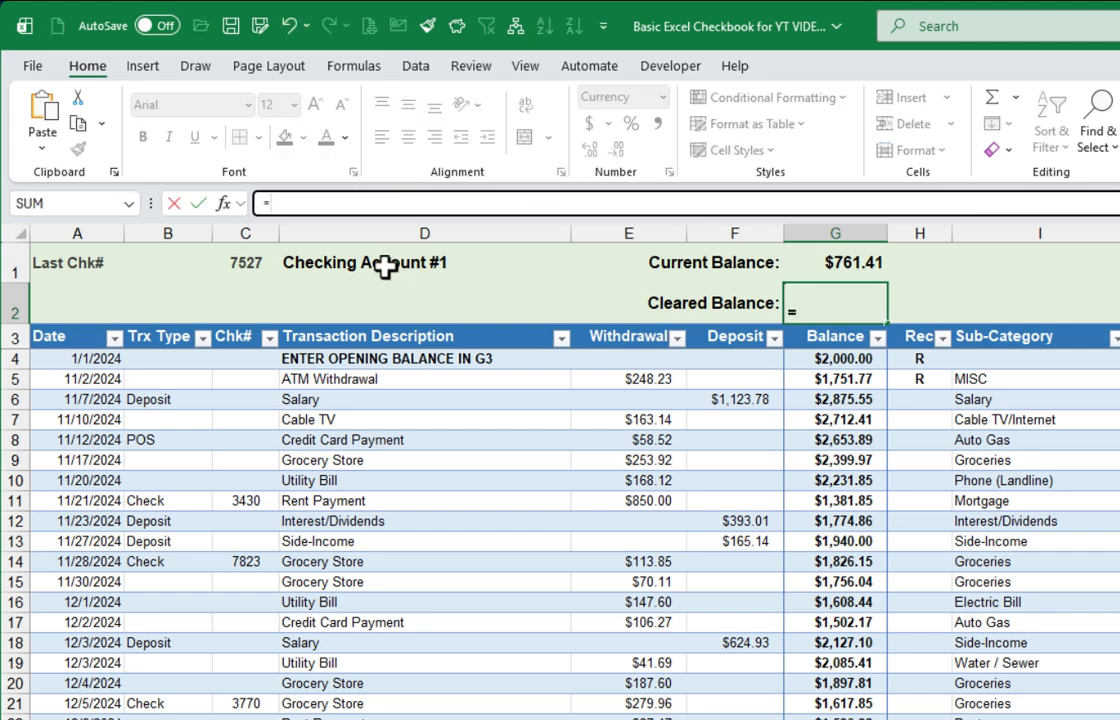
text(SU)
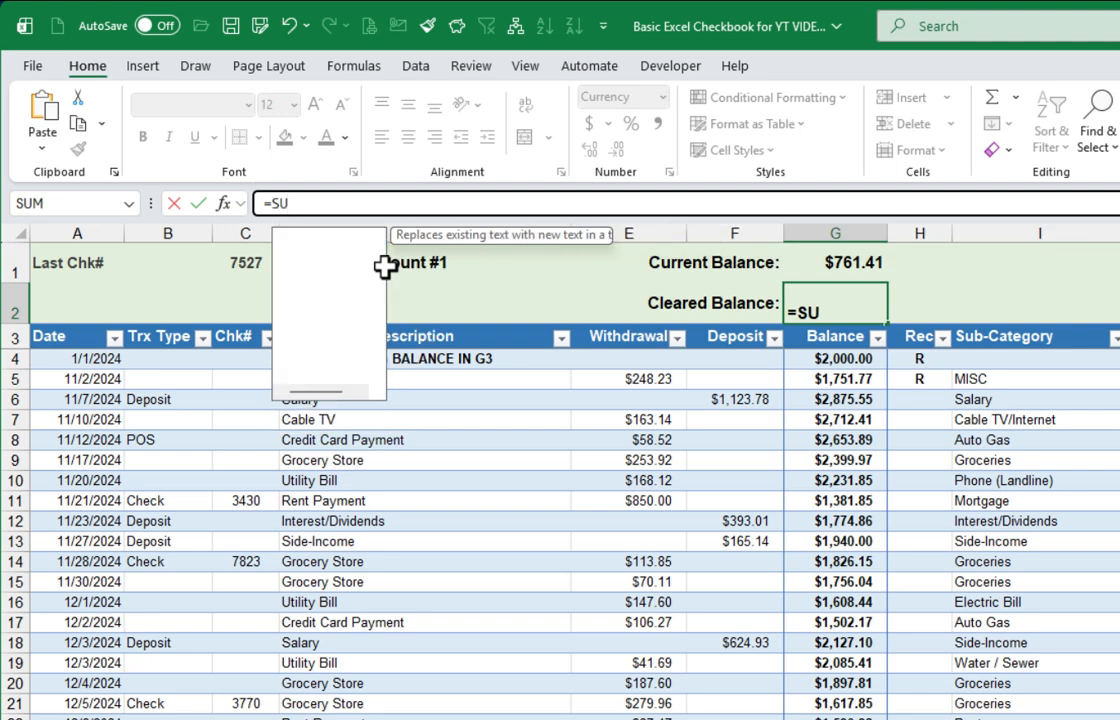
text(MIF)
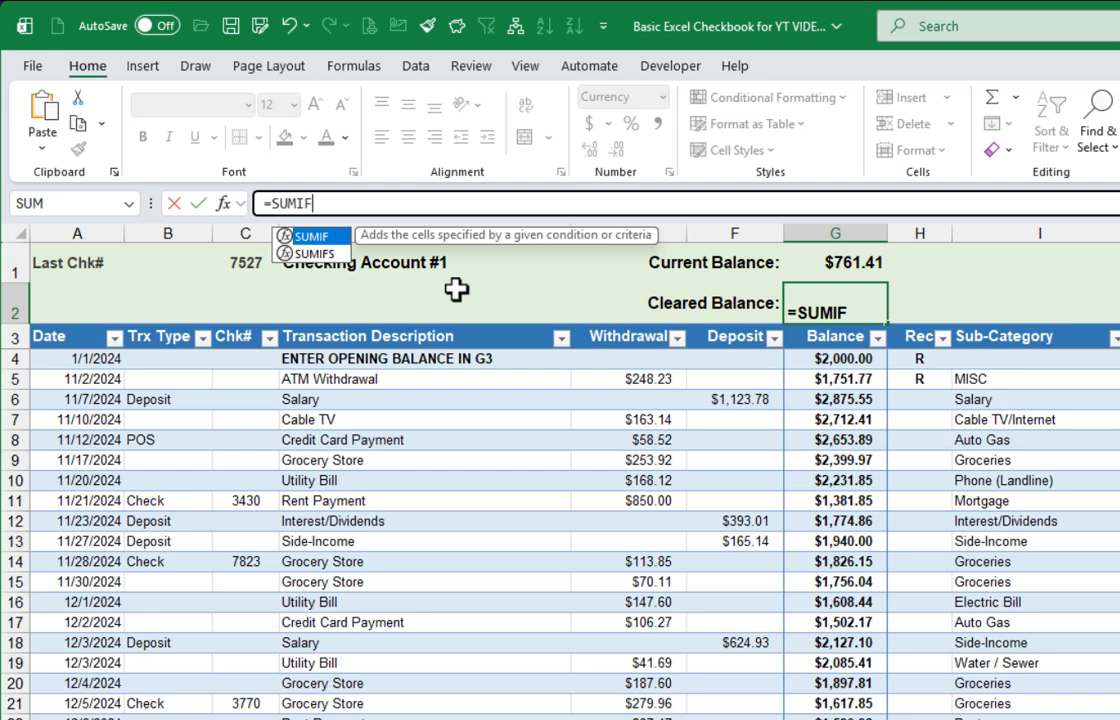
text(()
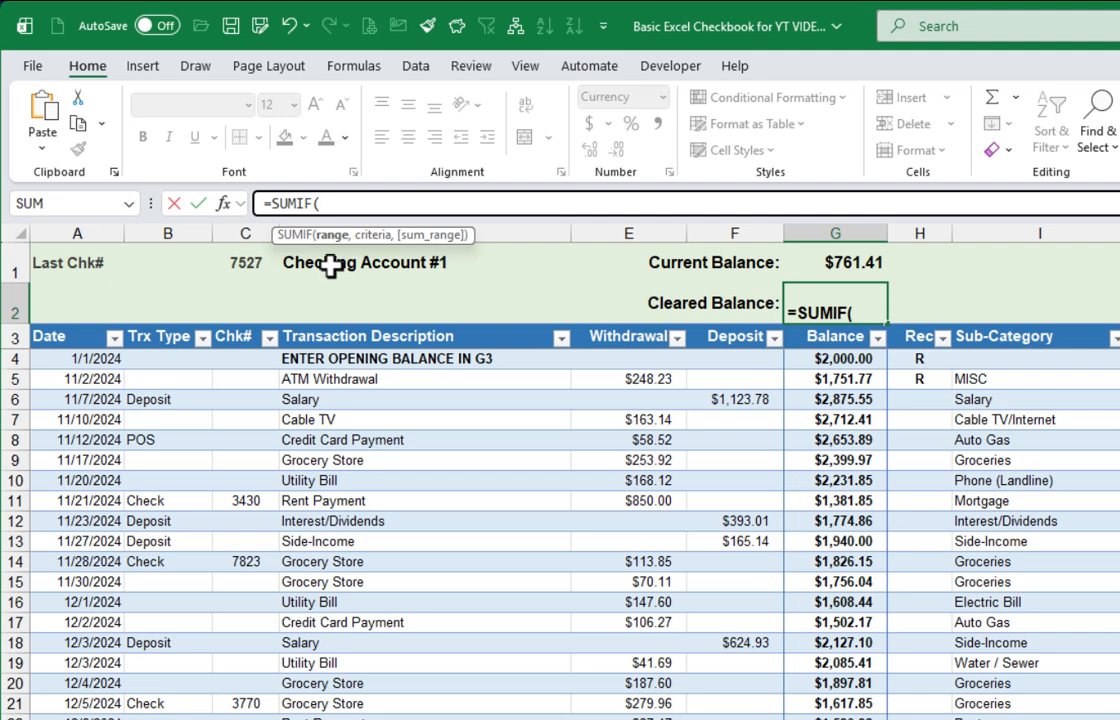
click(923, 321)
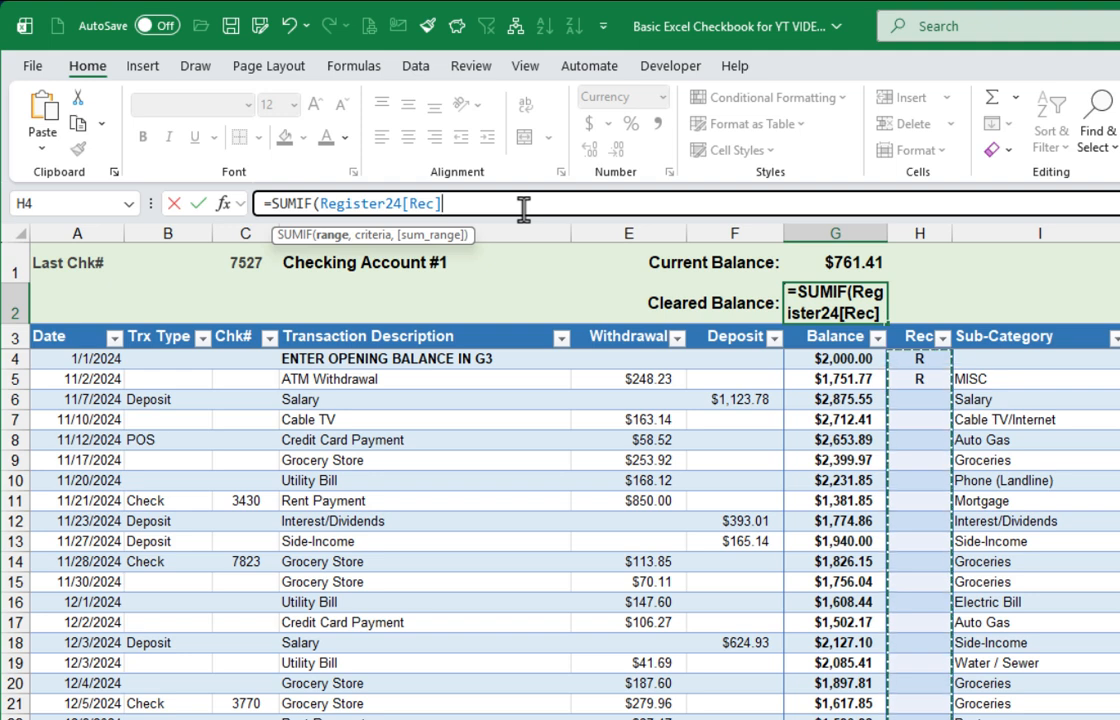
Complete the SUMIF formula in G2 with the criterion "?" and Register24[Deposit] as the sum range.
text(,)
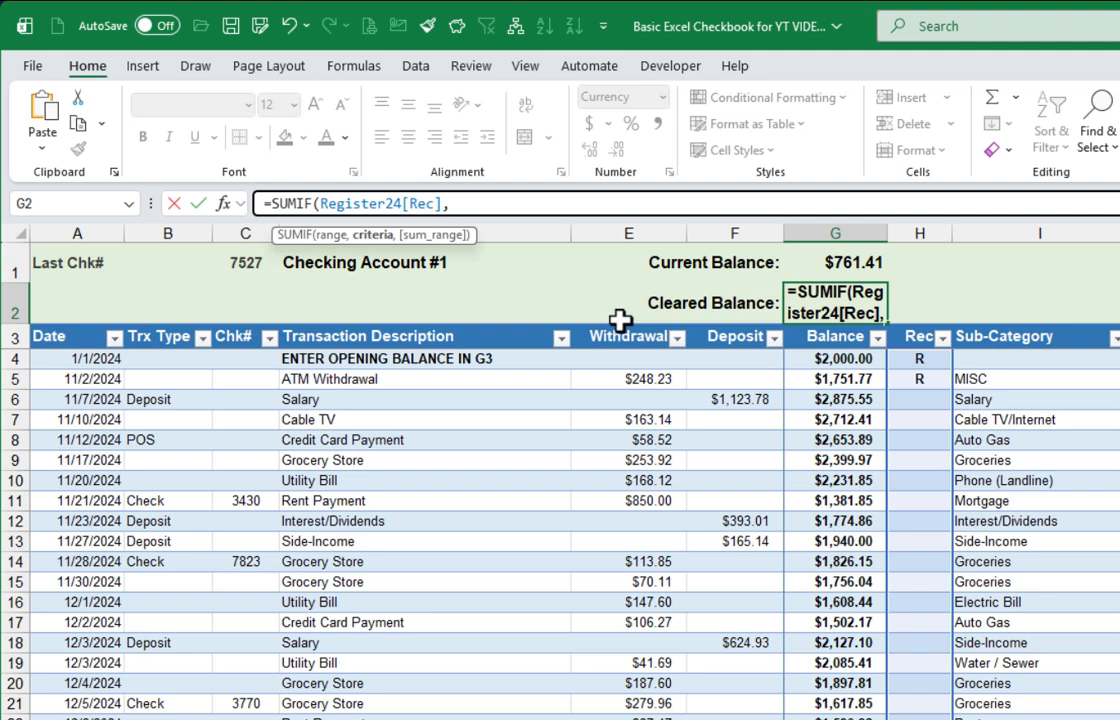
text(")
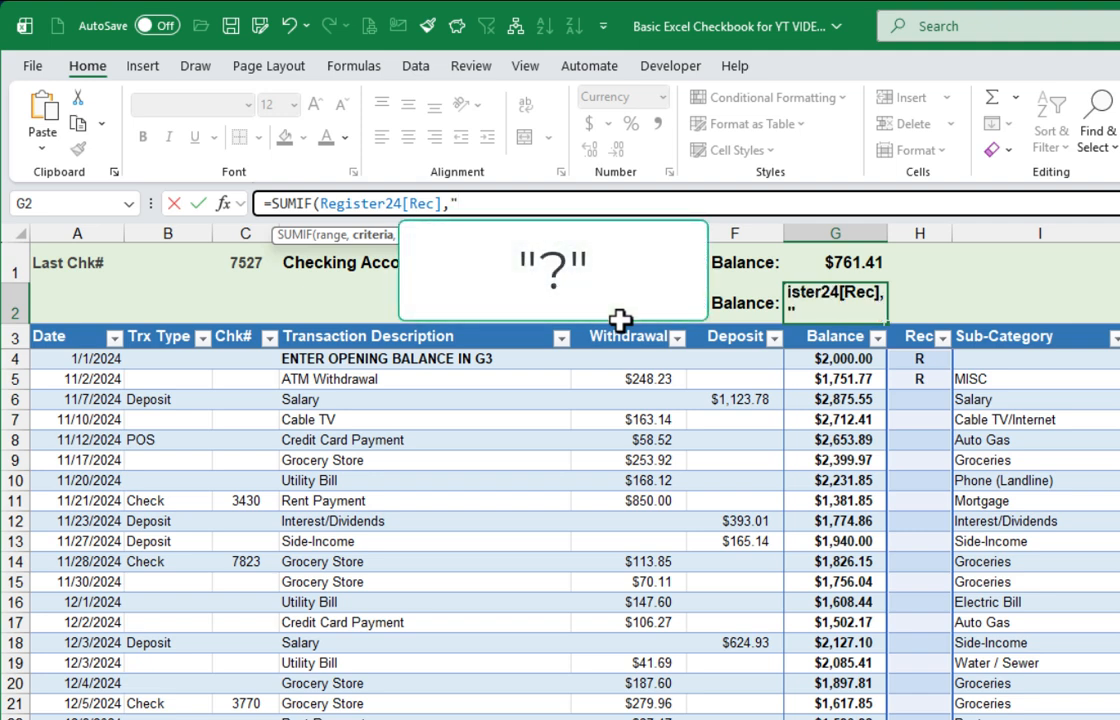
text(?")
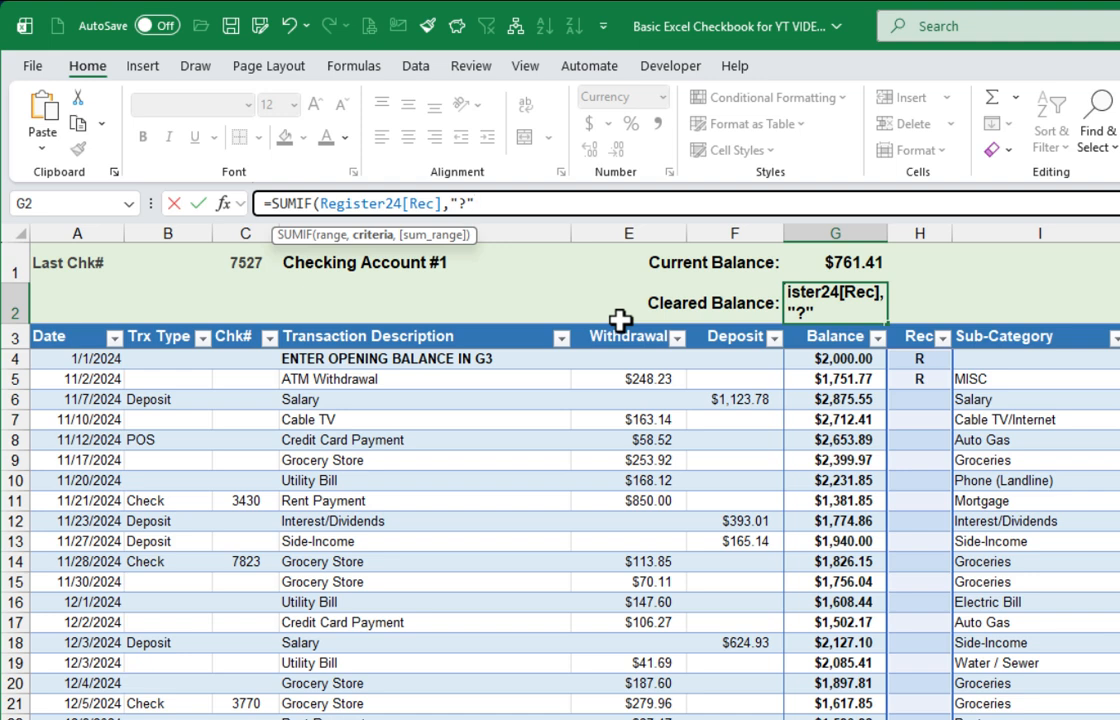
text(,)
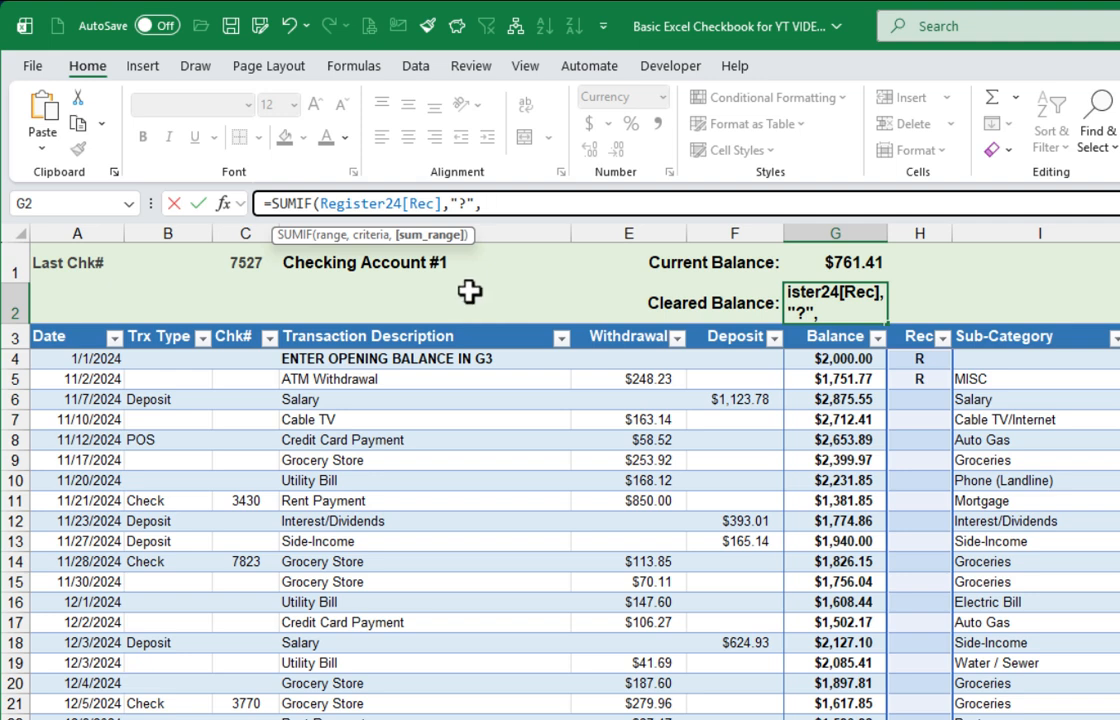
click(734, 321)
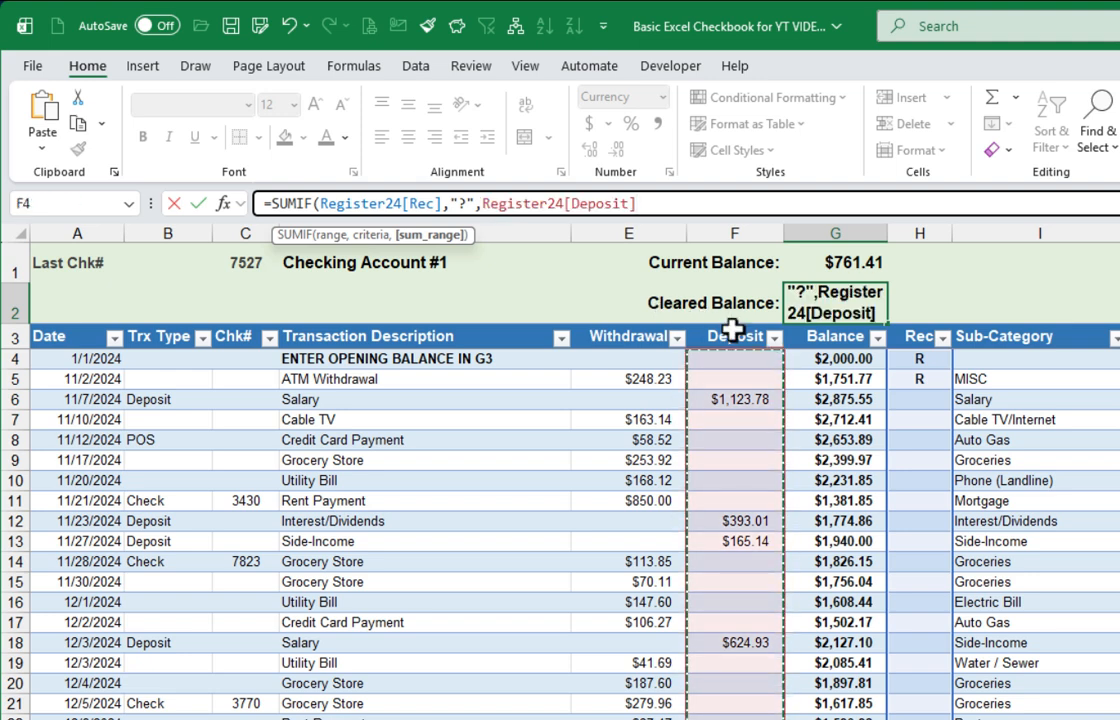
text())
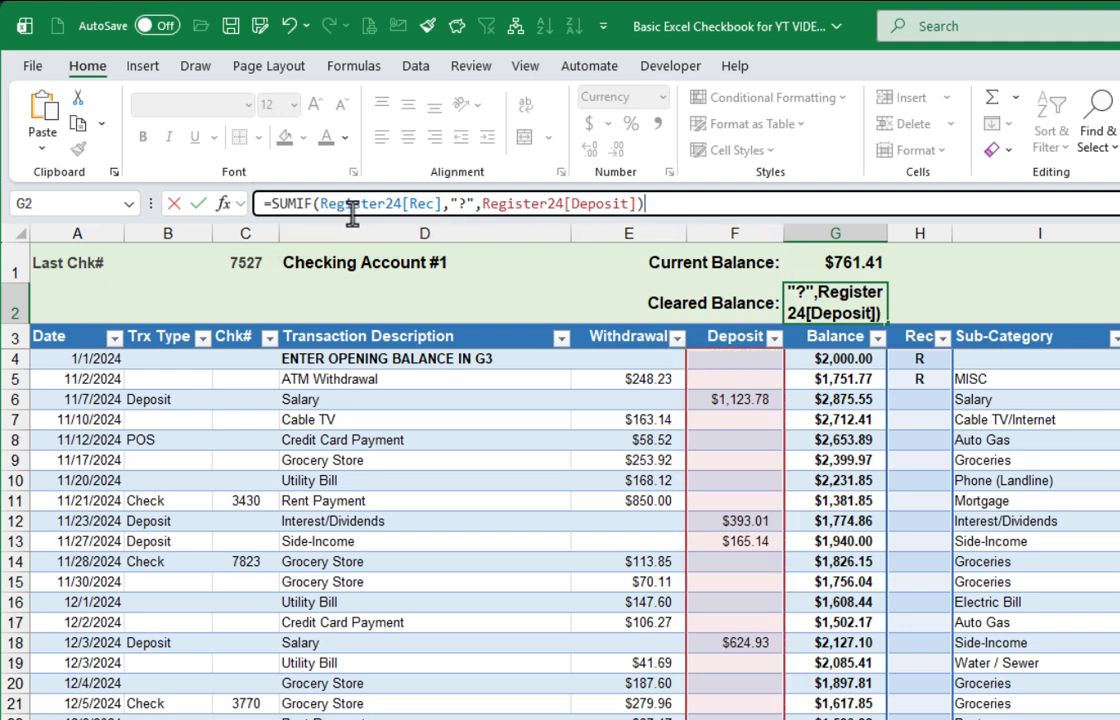
key(Return)
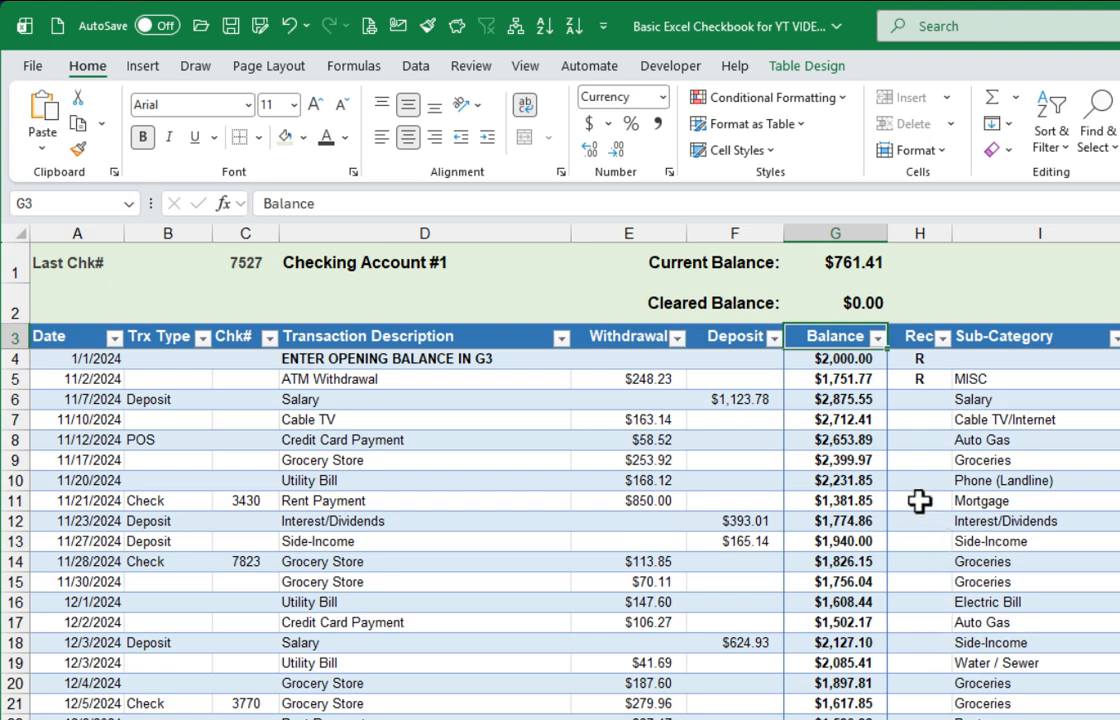
Mark the 11/7/2024 Salary and 11/23/2024 Interest/Dividends deposits with R in the Rec column, cells H6 and H12.
click(921, 401)
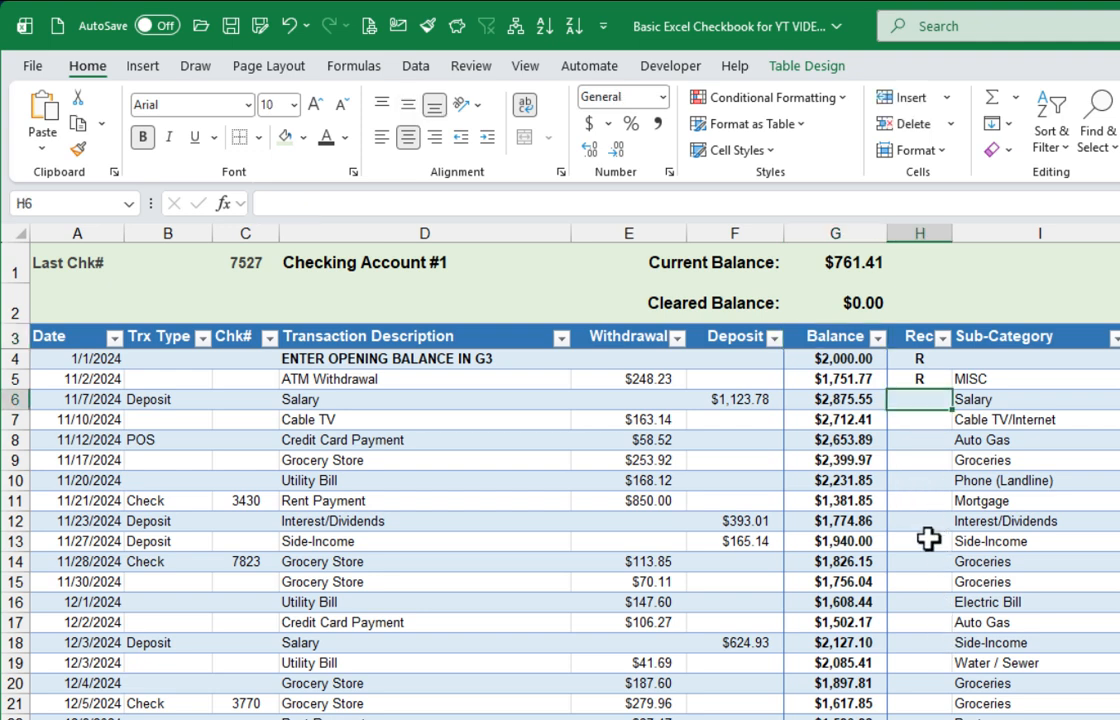
text(R)
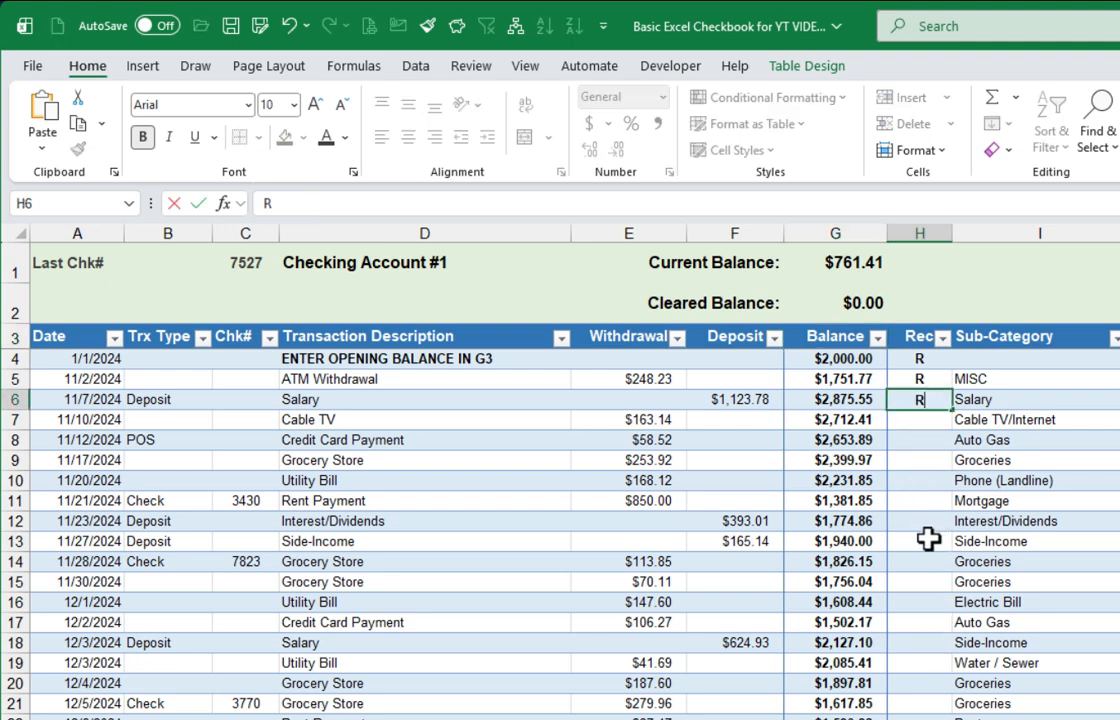
key(Return)
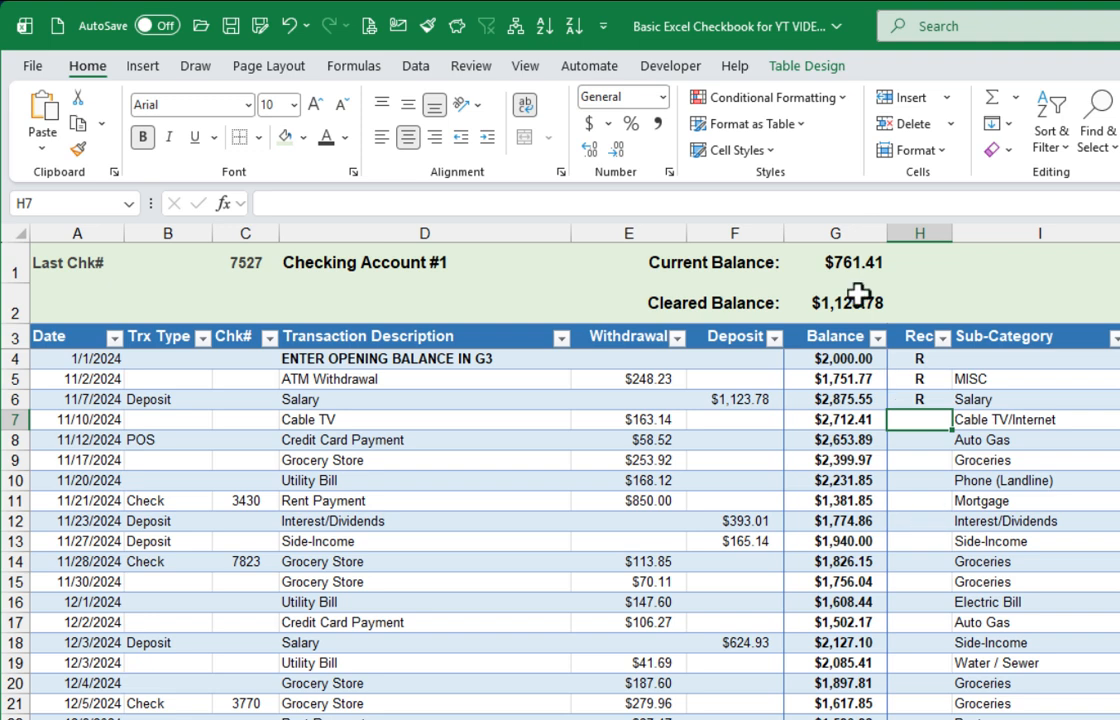
click(851, 302)
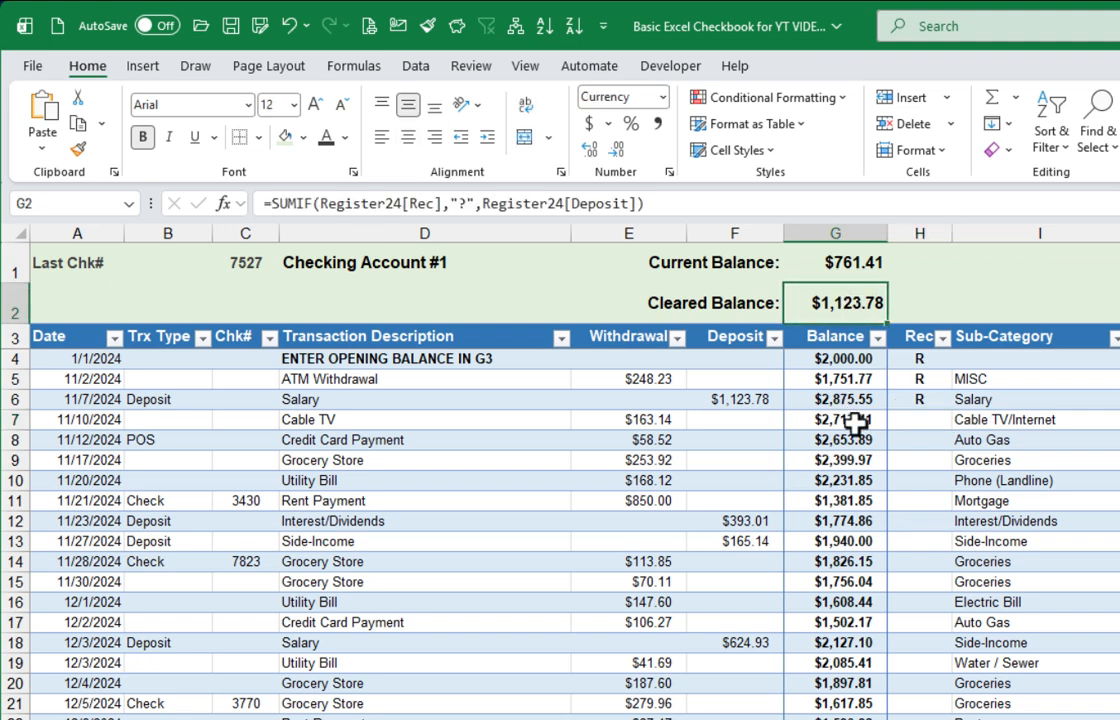
click(928, 526)
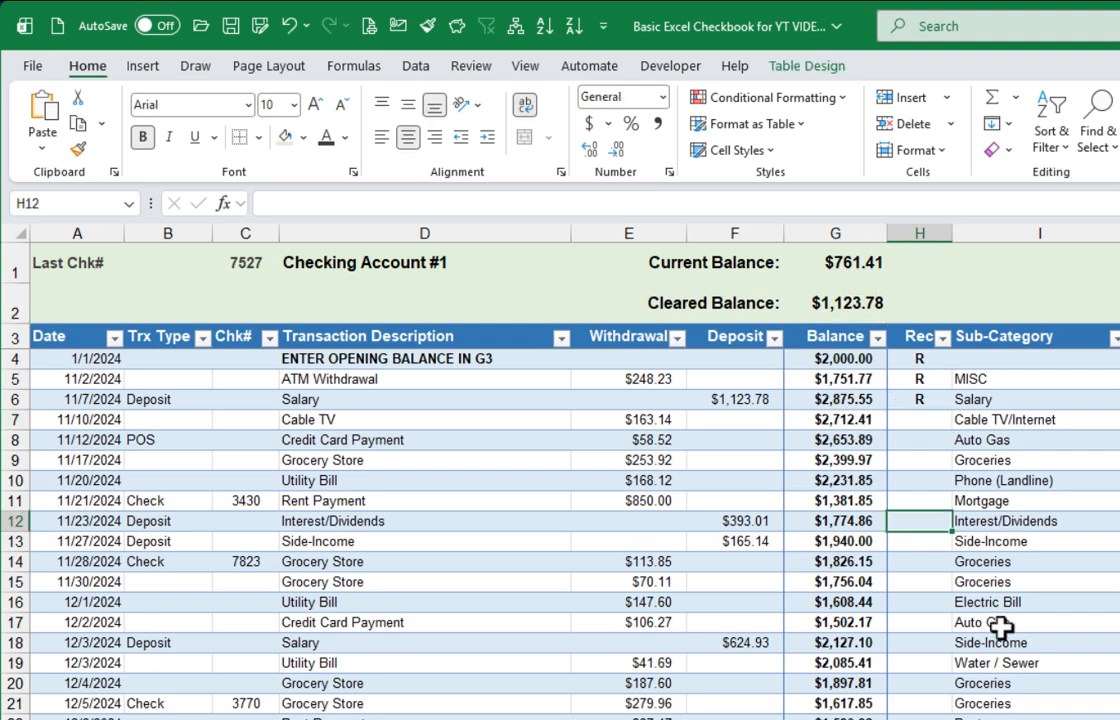
text(R)
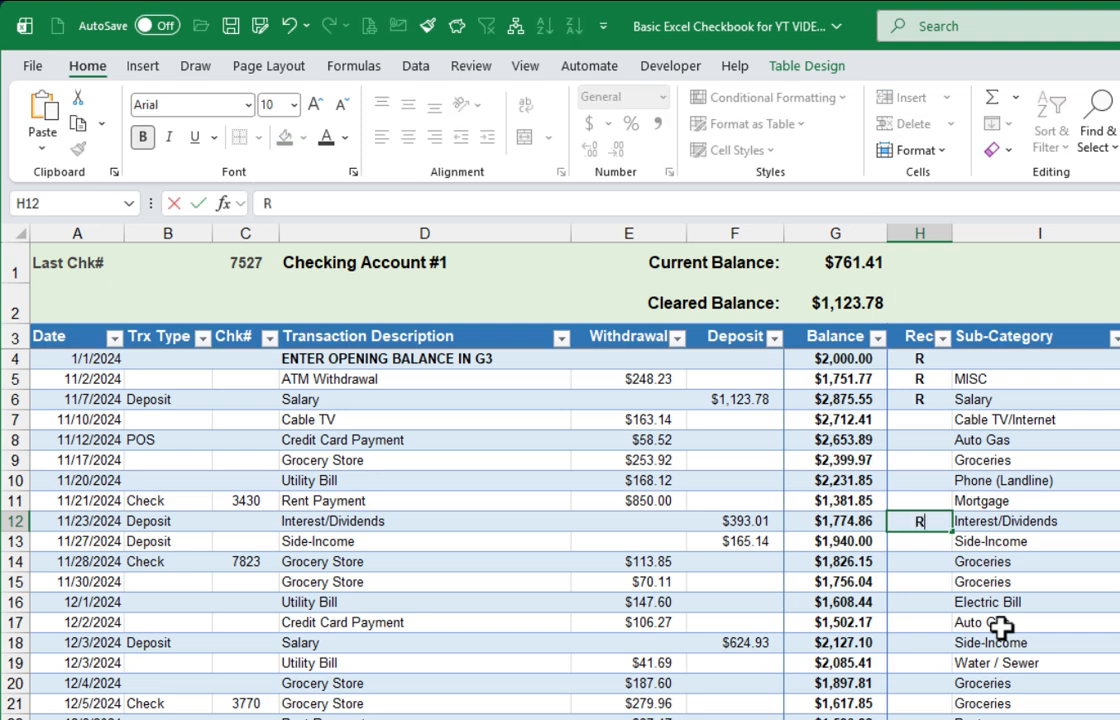
key(Return)
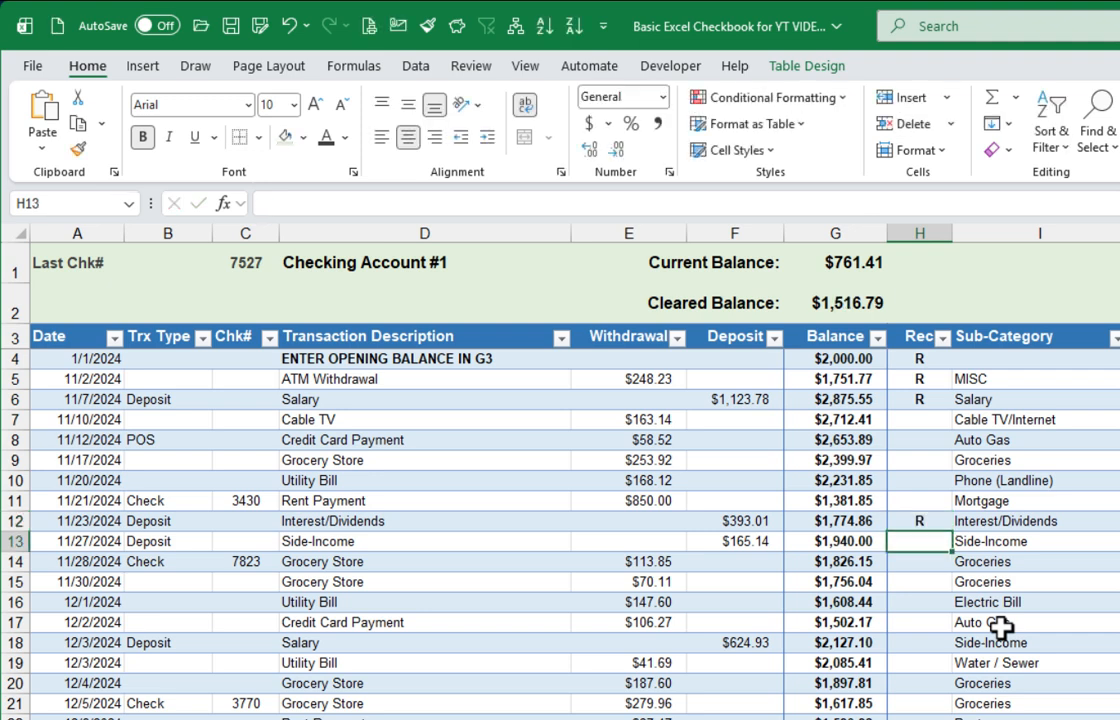
click(862, 304)
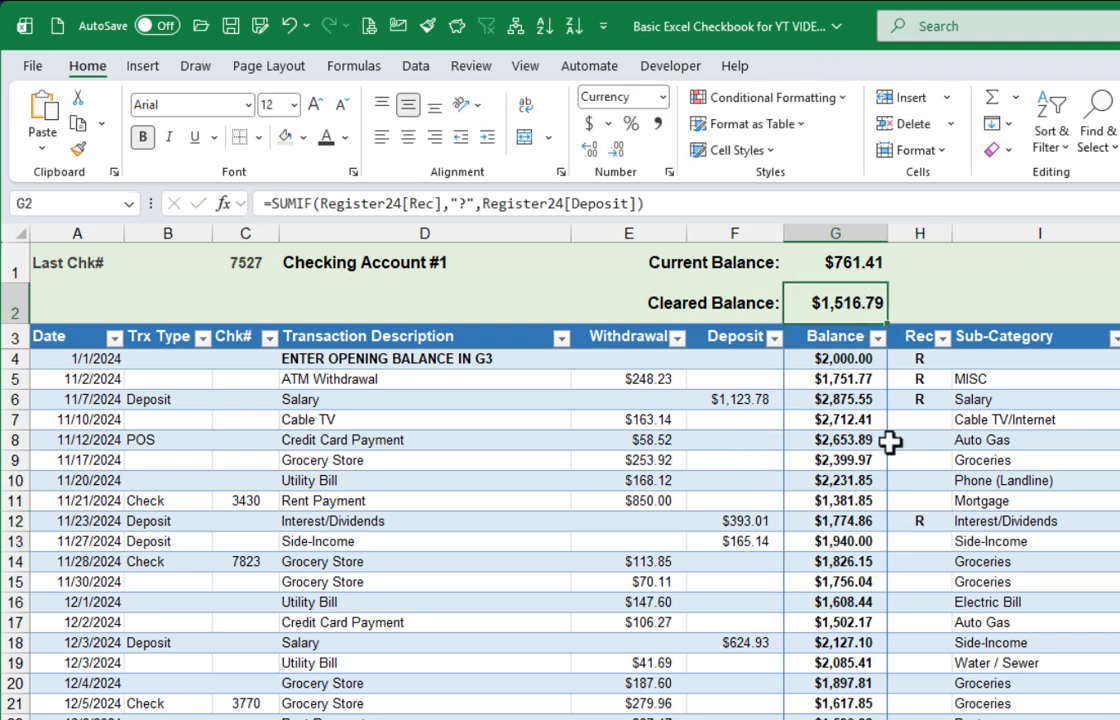
Mark the 11/10/2024 Cable TV withdrawal with R in the Rec column, cell H7.
click(932, 420)
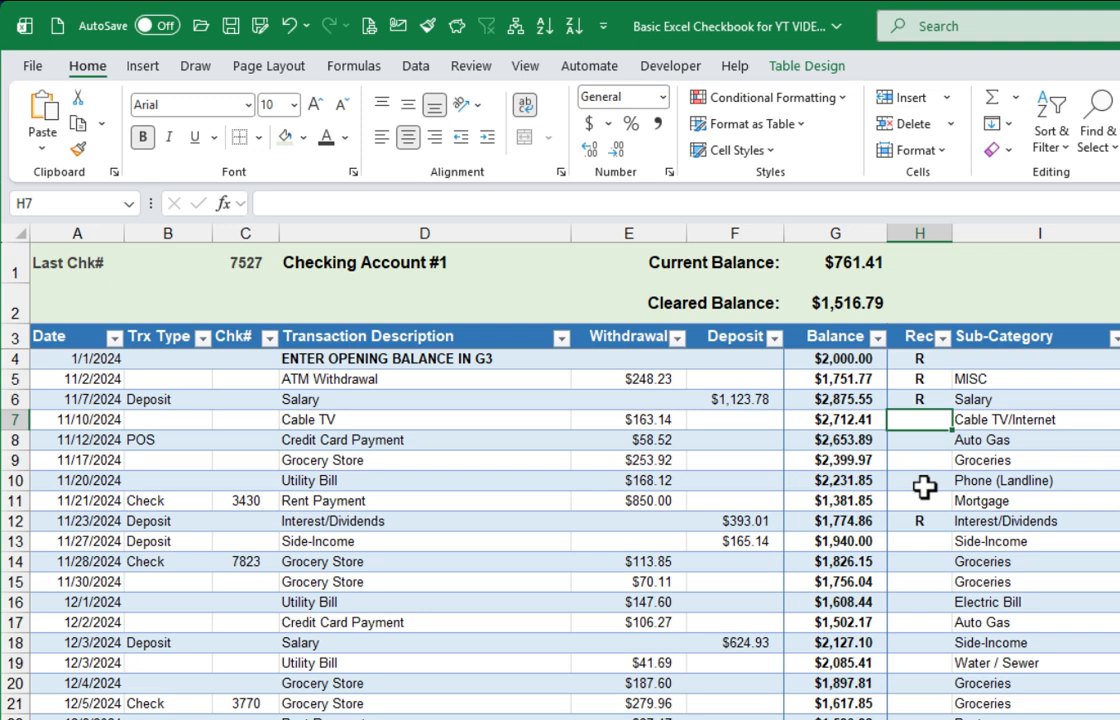
text(R)
key(Return)
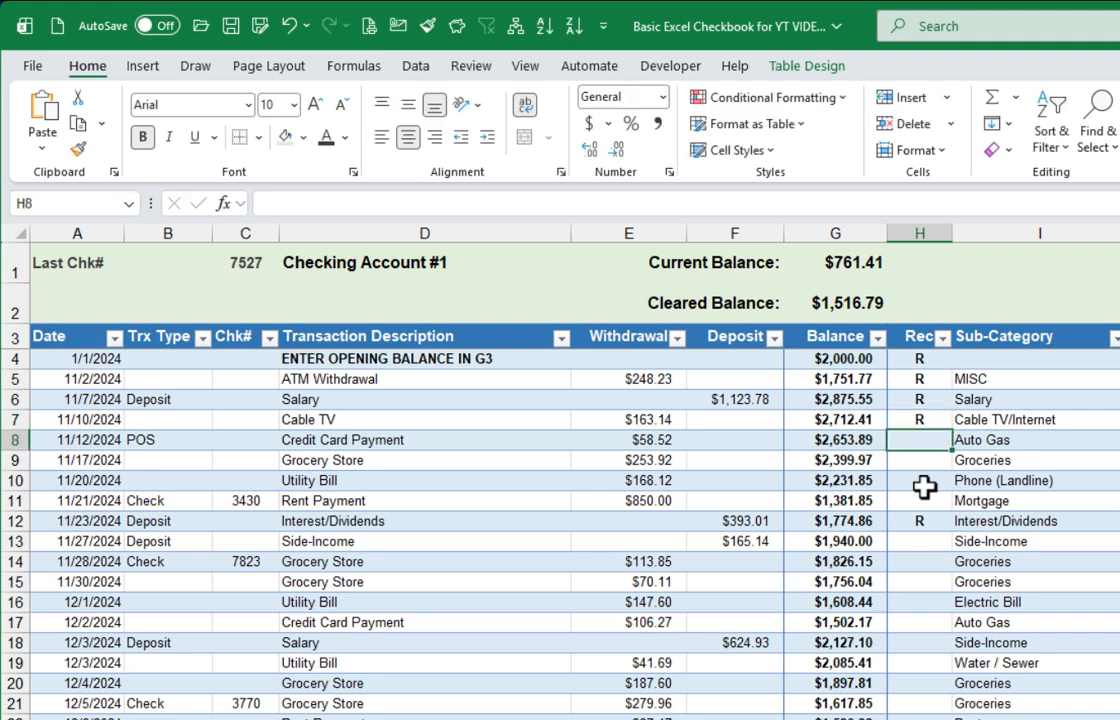
Extend the Cleared Balance formula in G2 by subtracting SUMIF(Register24[Rec],"?",Register24[Withdrawal]).
click(845, 303)
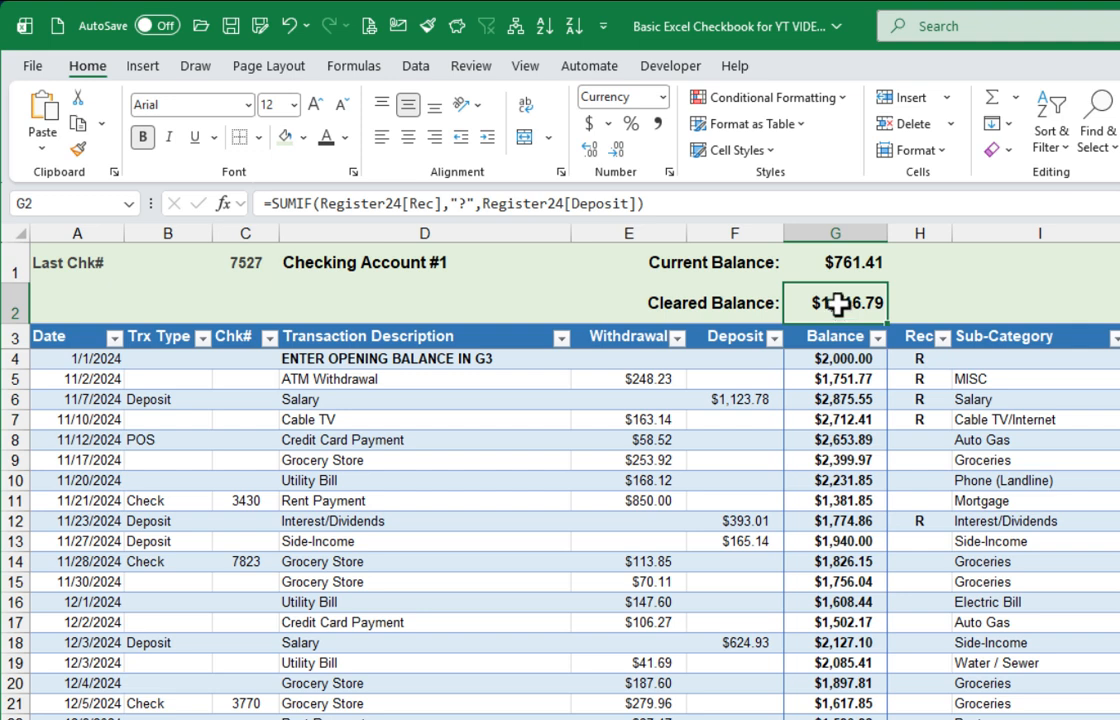
click(697, 205)
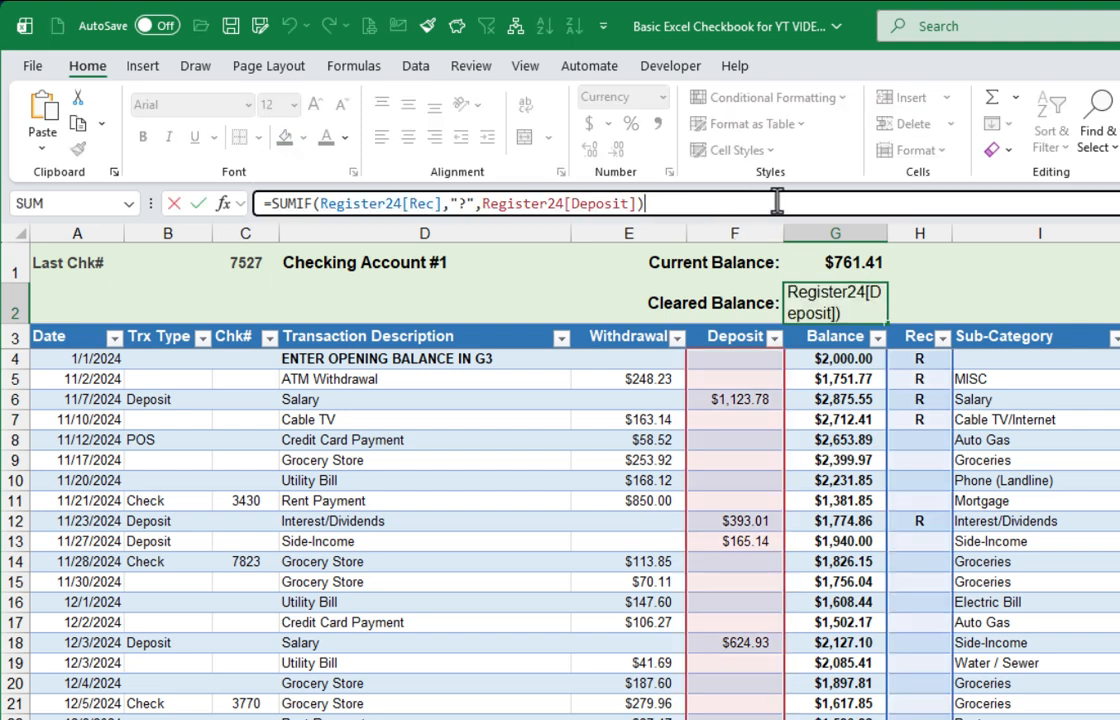
text(-SUMIF)
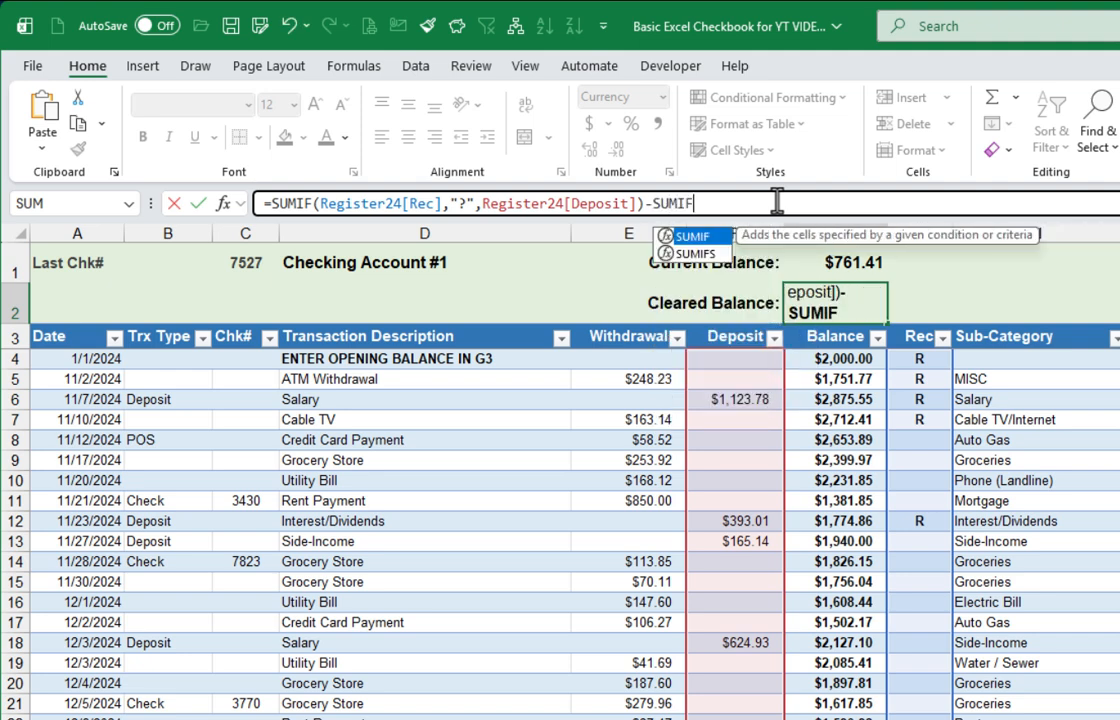
text(()
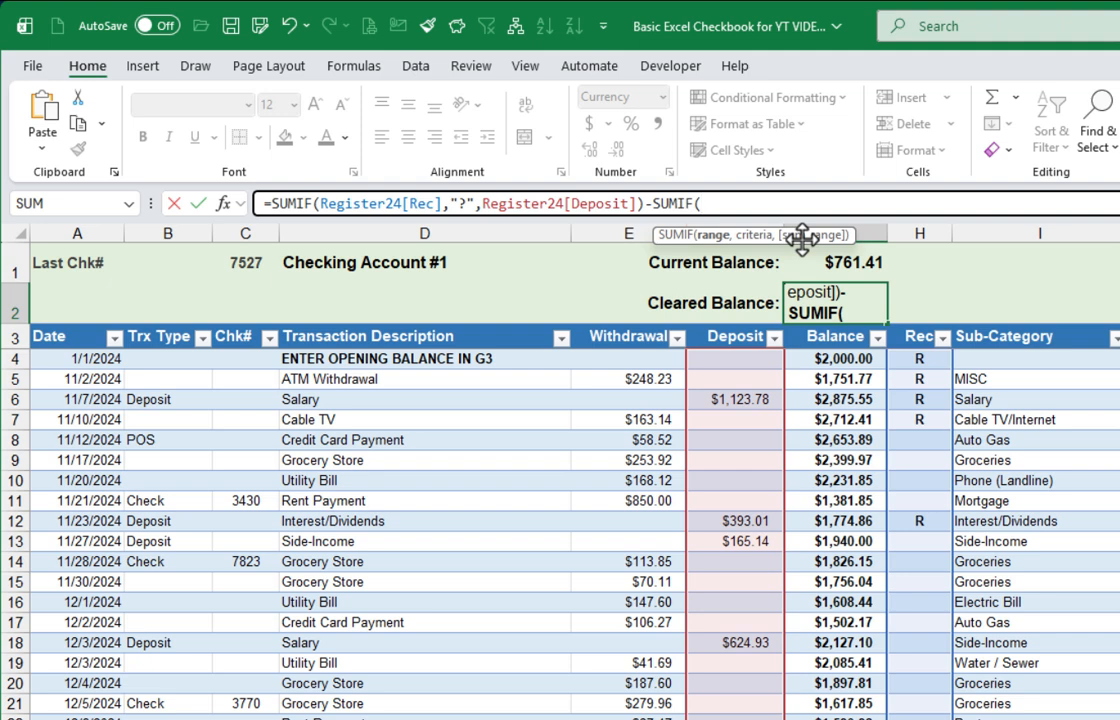
click(921, 320)
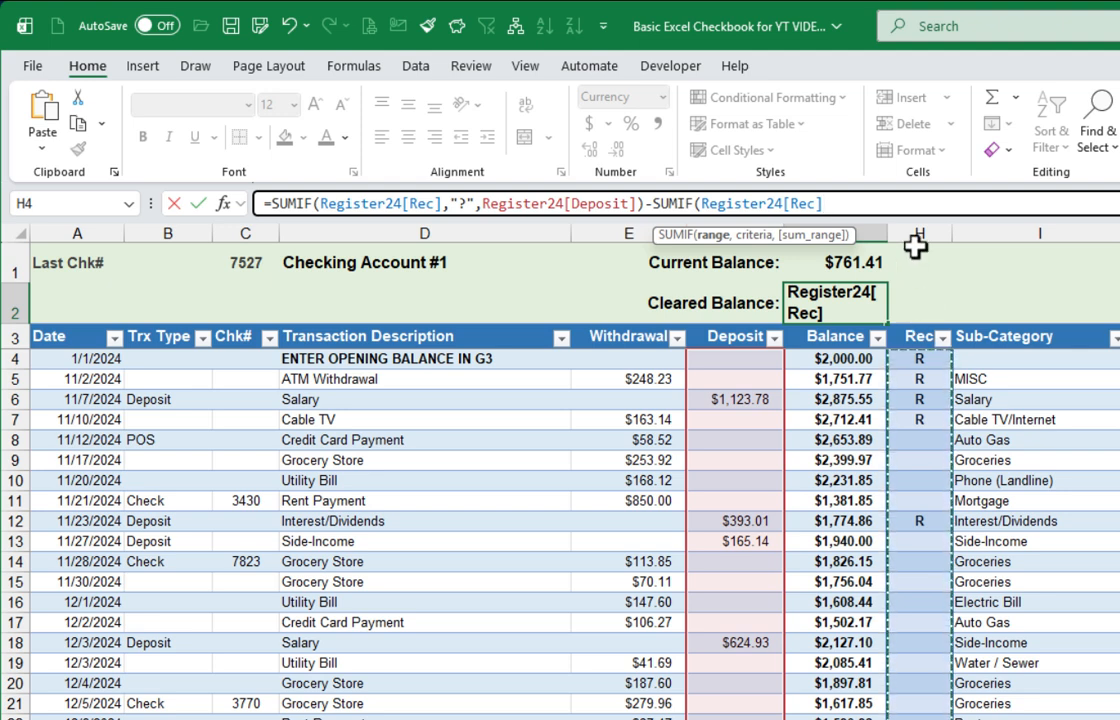
text(,)
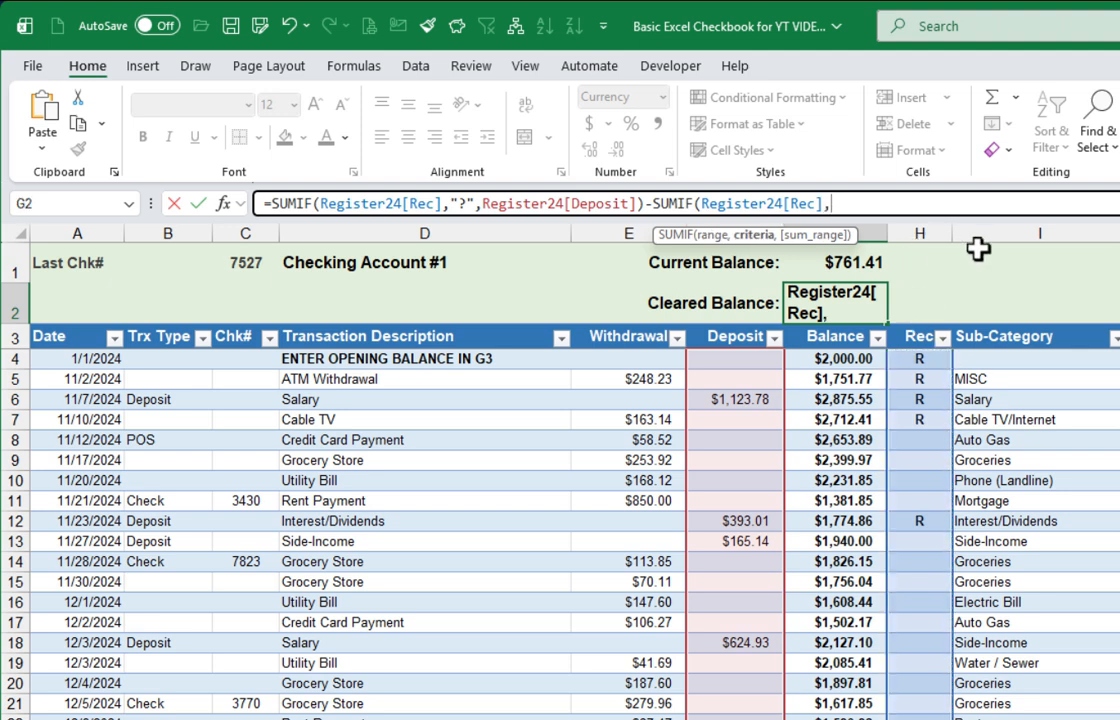
text("?",)
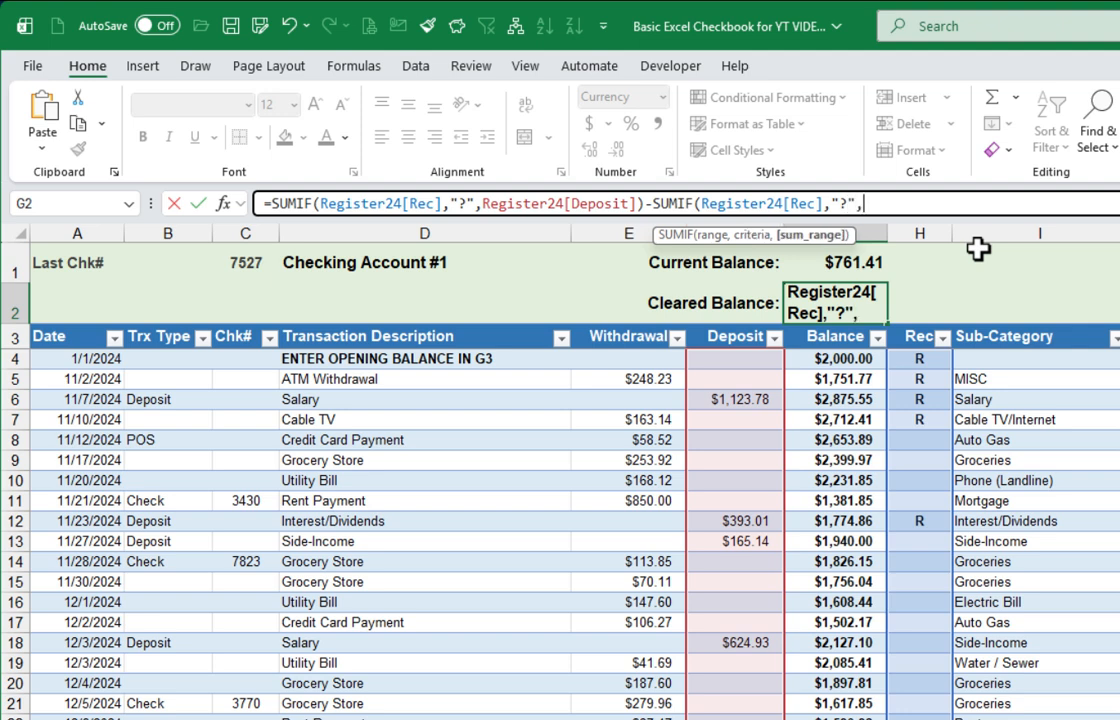
click(637, 322)
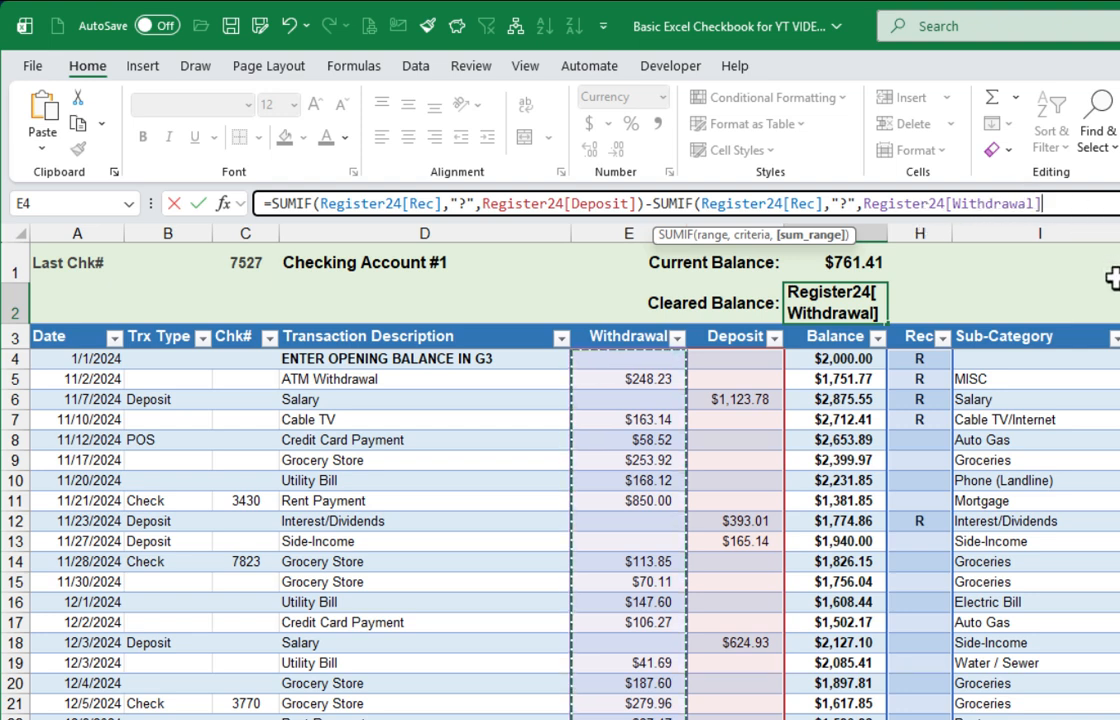
text())
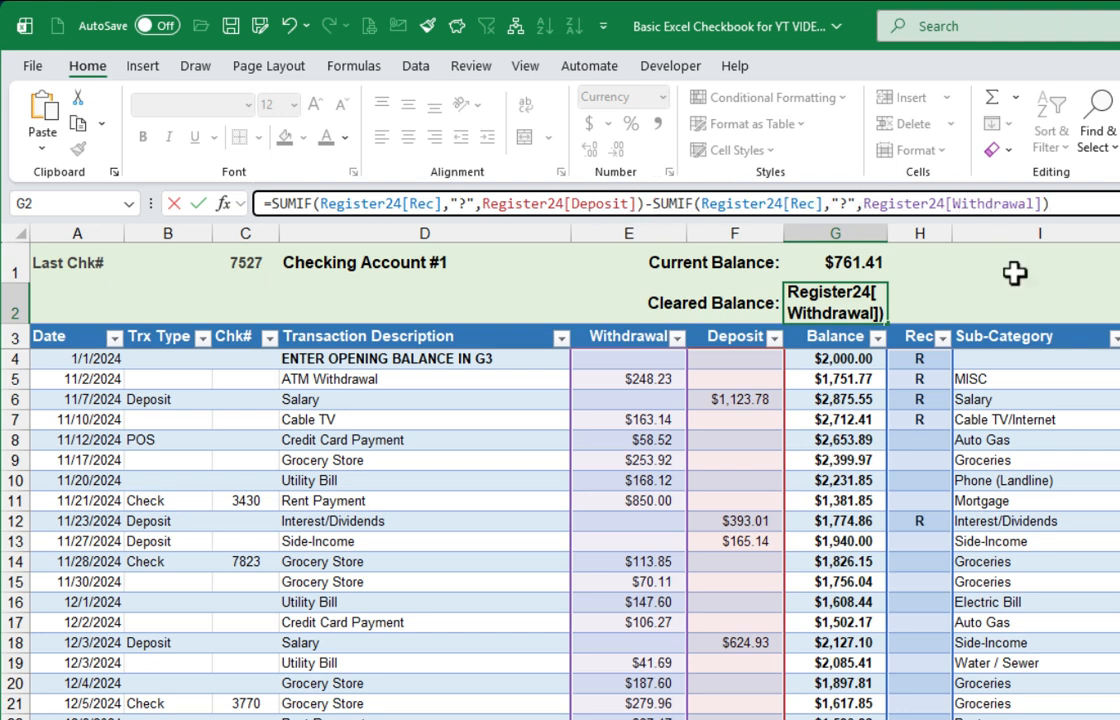
key(Return)
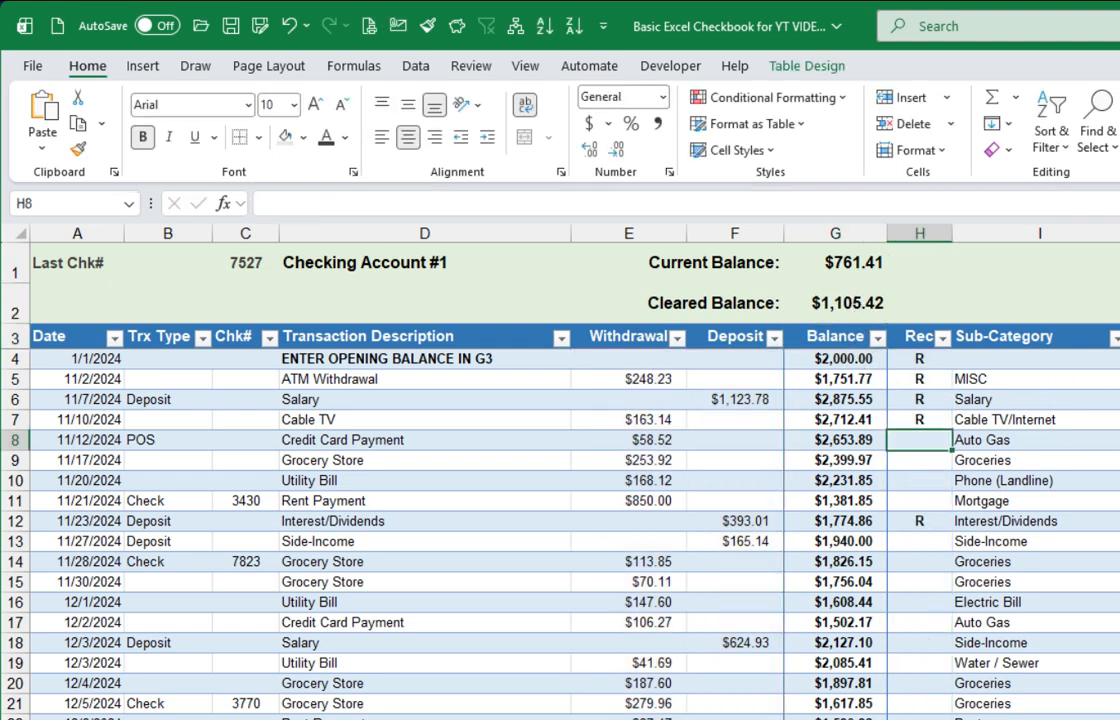
Mark the withdrawals from 11/12/2024 to 11/21/2024 with R in the Rec column, cells H8 to H11.
text(R)
key(Return)
text(R)
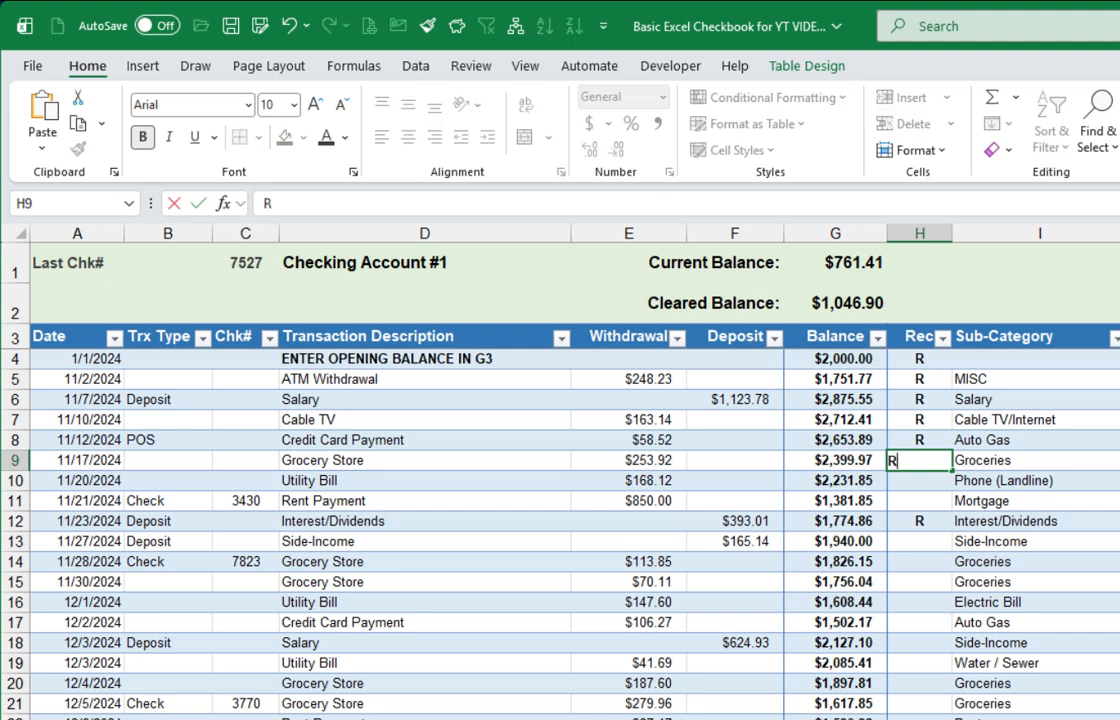
key(Return)
text(R)
key(Return)
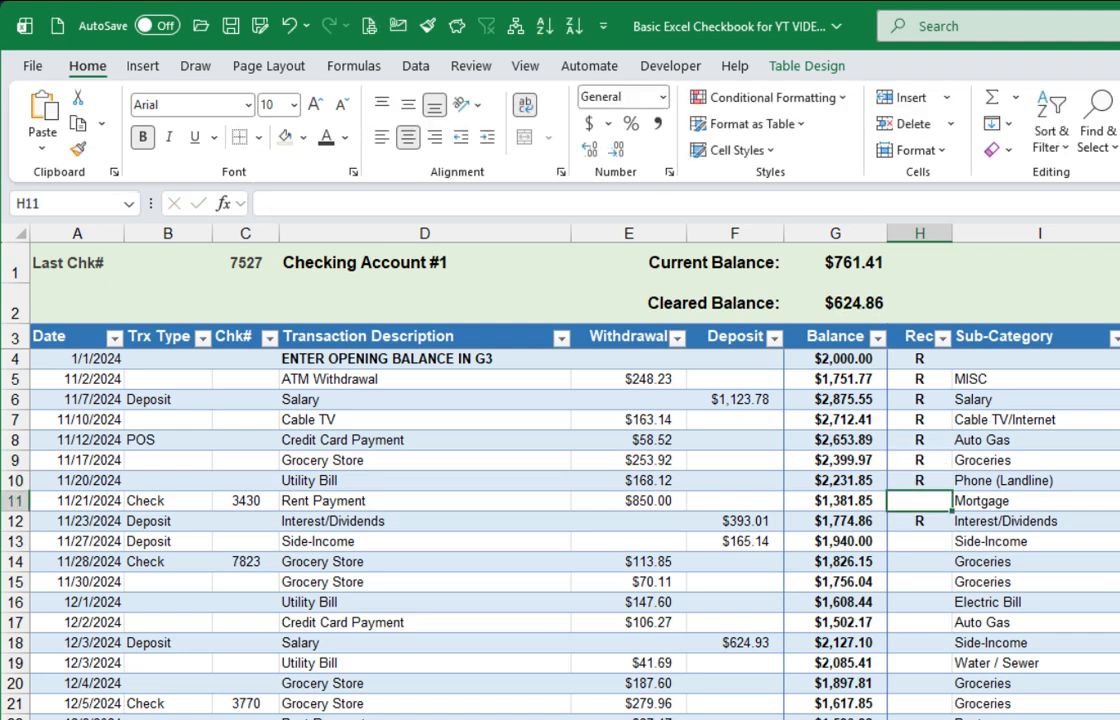
text(R)
key(Return)
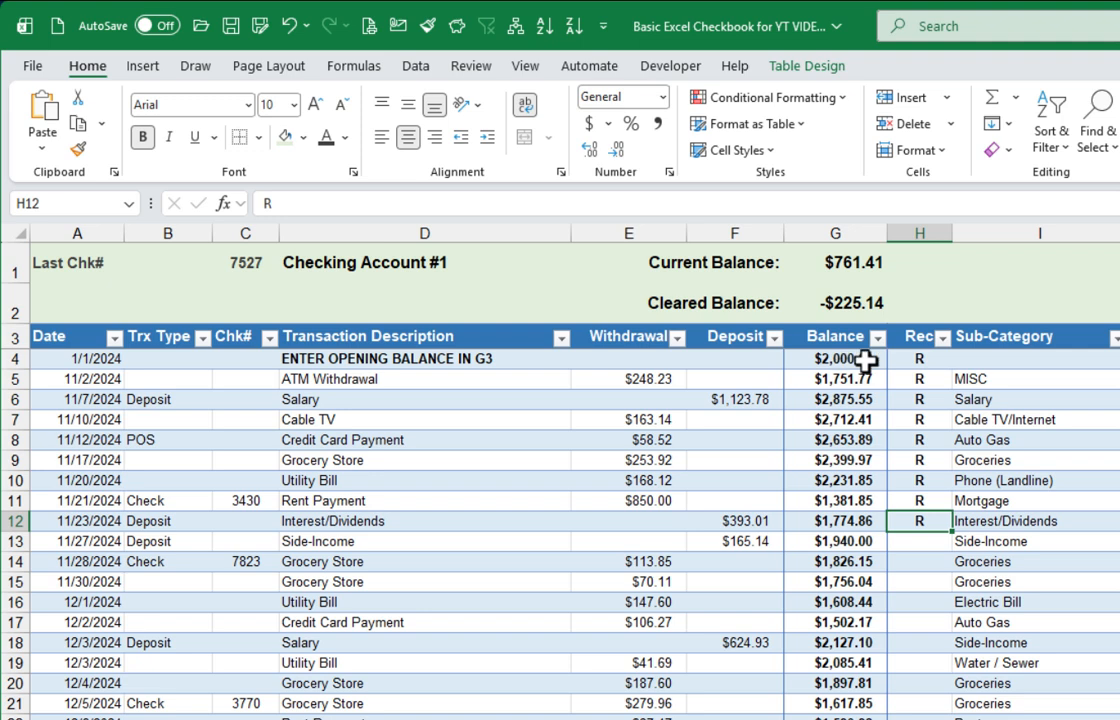
Enter the opening balance of 2000 as a deposit in F4 and set the opening row's Balance in G4 to 0.
click(745, 362)
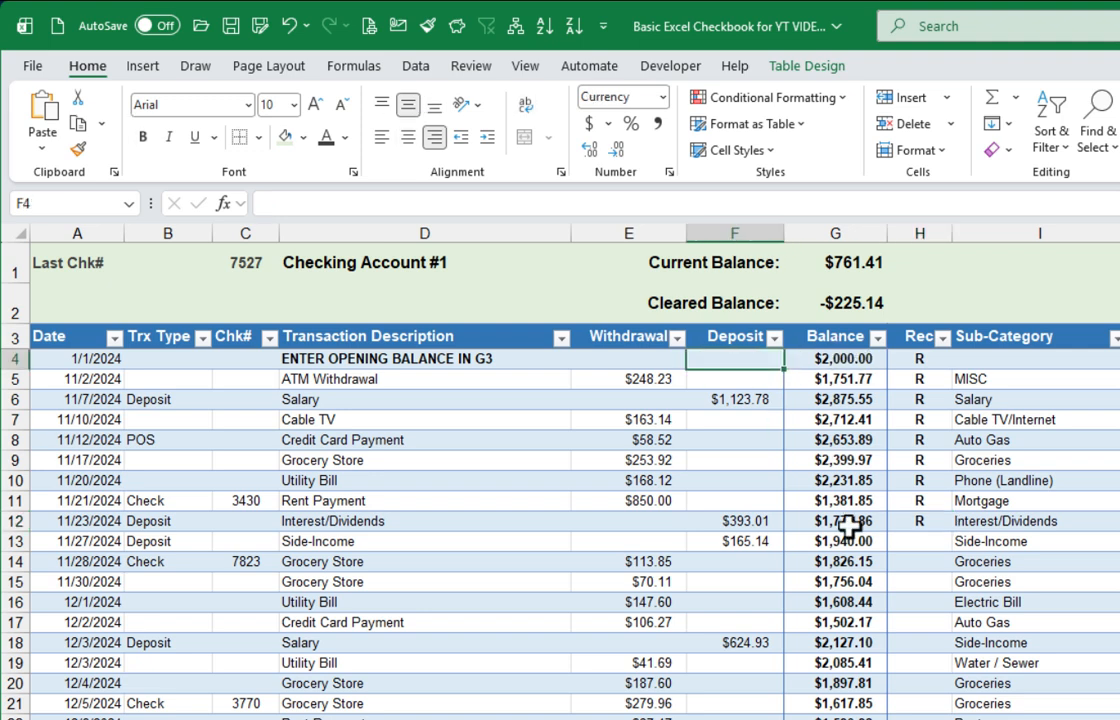
text(2000)
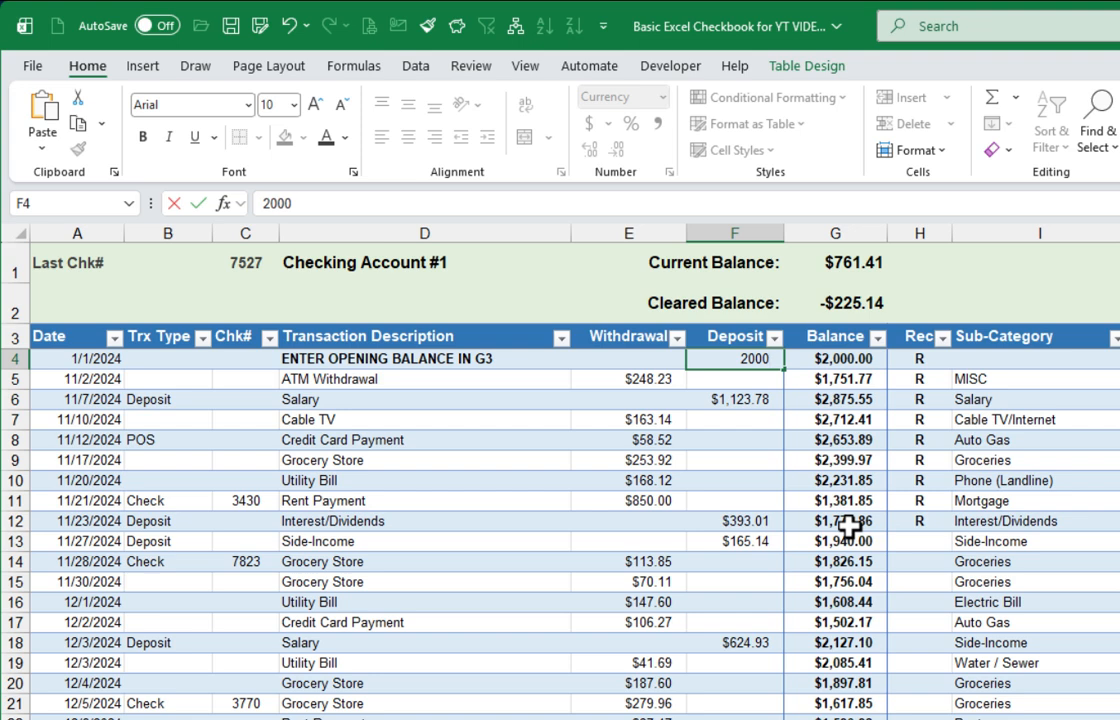
key(Tab)
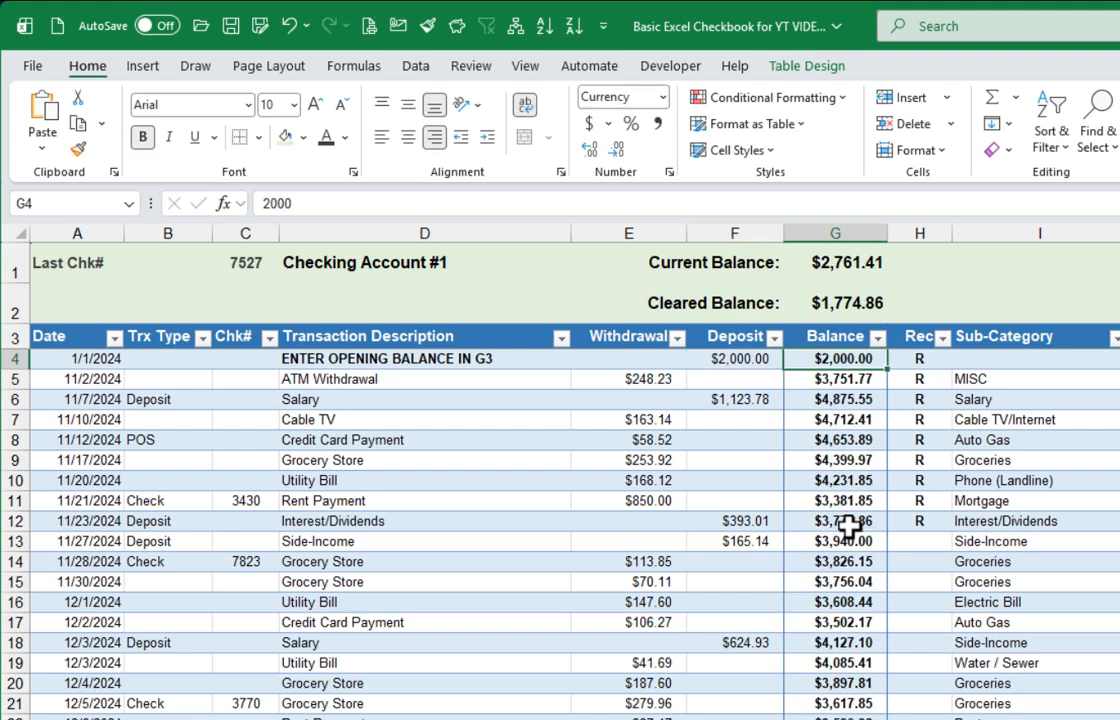
text(0)
key(Return)
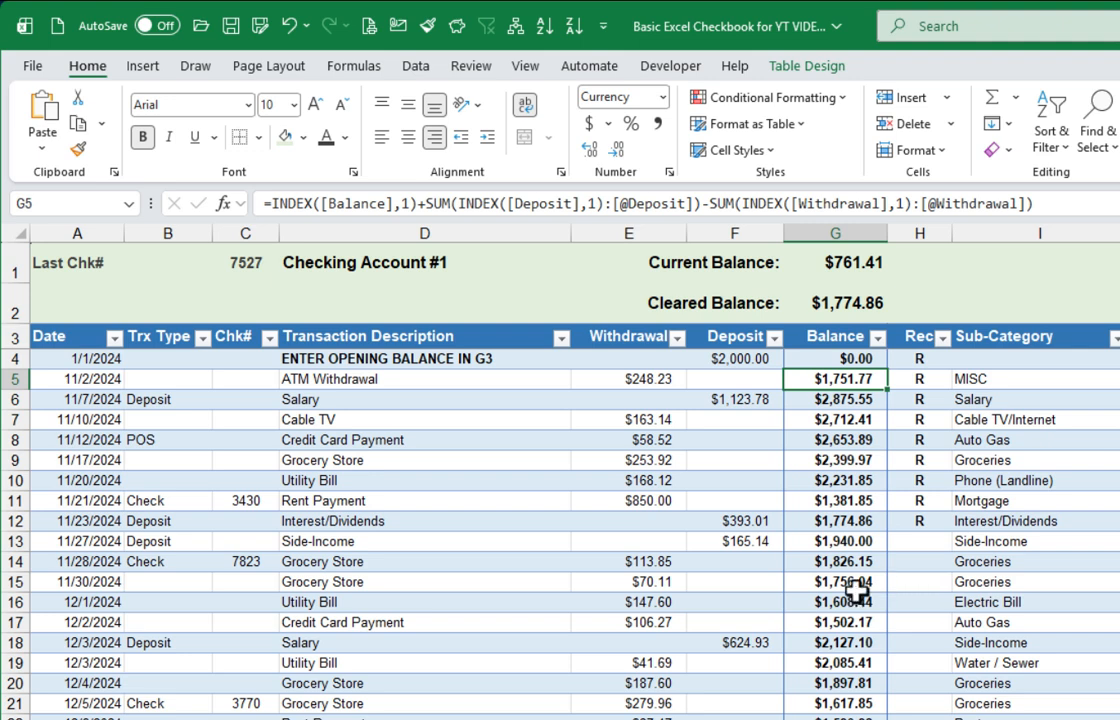
Mark the 11/27/2024 Side-Income deposit and the 11/28/2024 and 11/30/2024 Grocery Store withdrawals with R in cells H13 to H15.
click(925, 542)
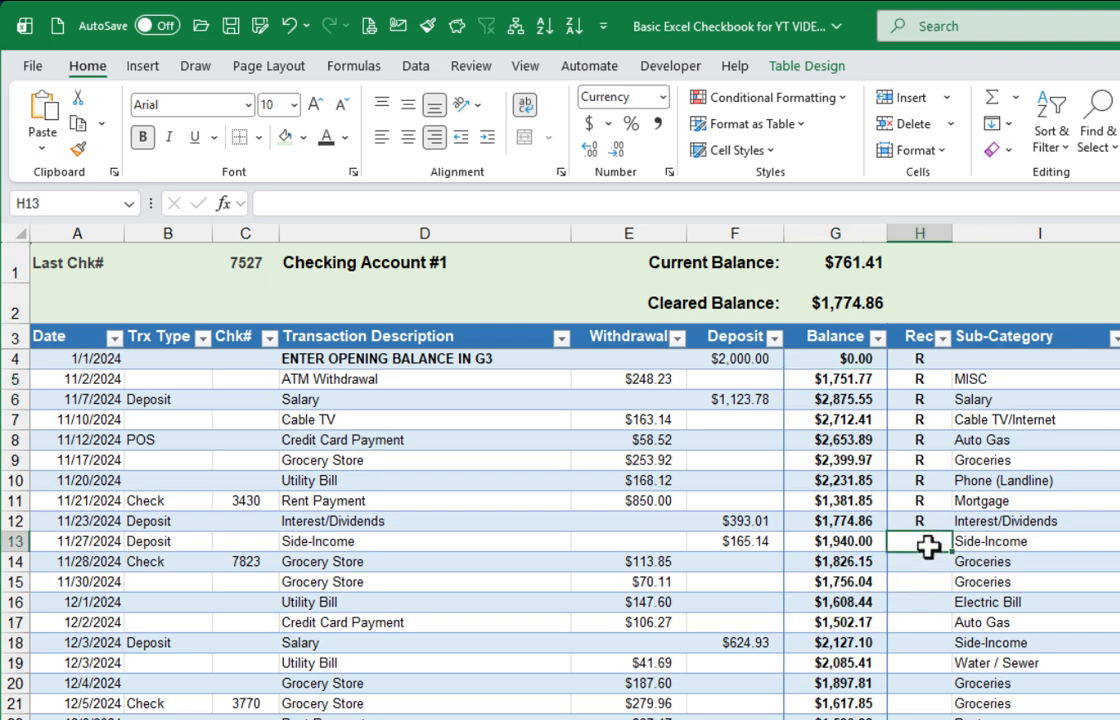
text(R)
key(Return)
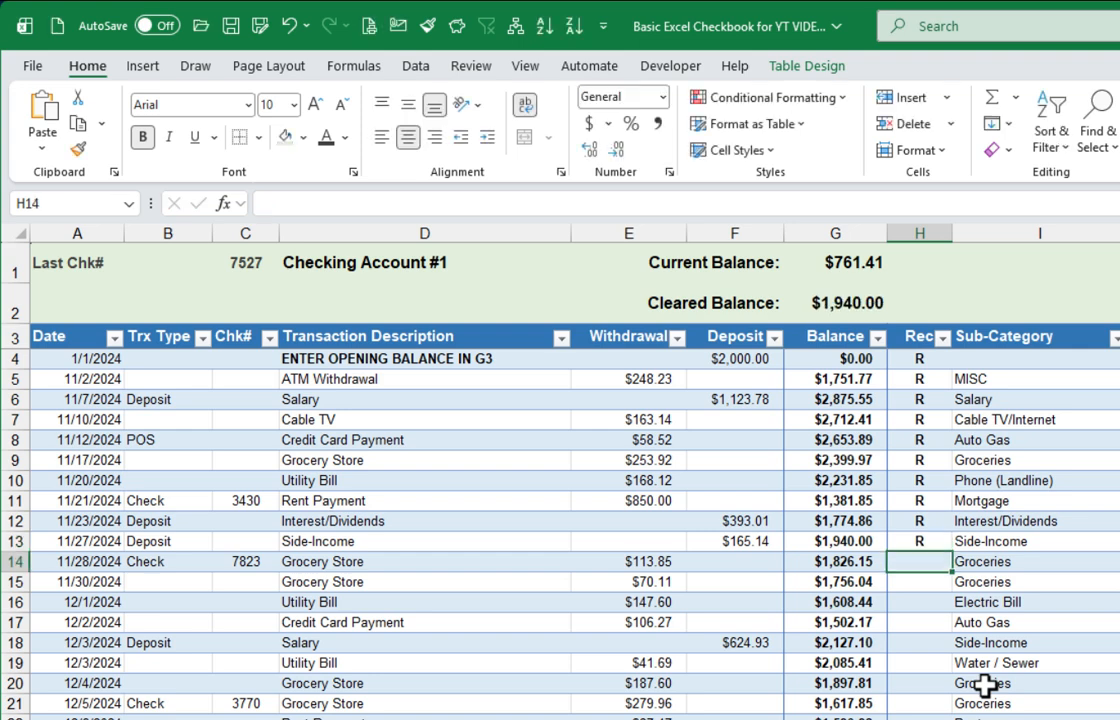
text(R)
key(Return)
text(R)
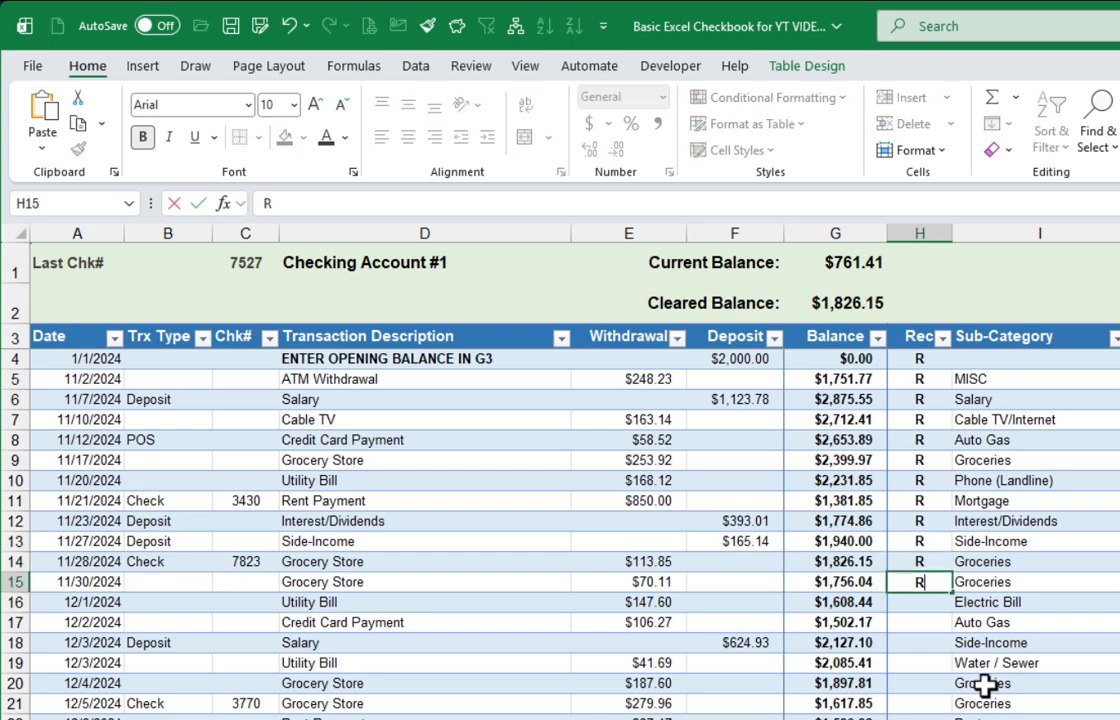
key(Return)
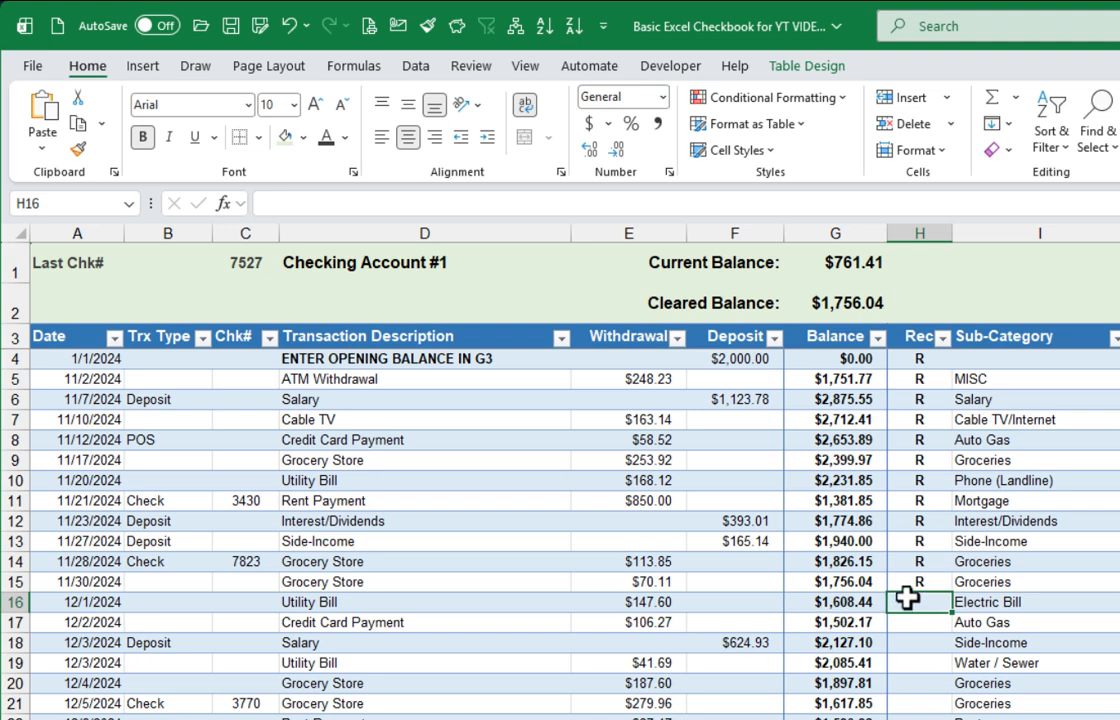
Replace the Rec marks of the 11/23/2024 Interest/Dividends and 11/27/2024 Side-Income deposits, cells H12 and H13, with x.
click(921, 520)
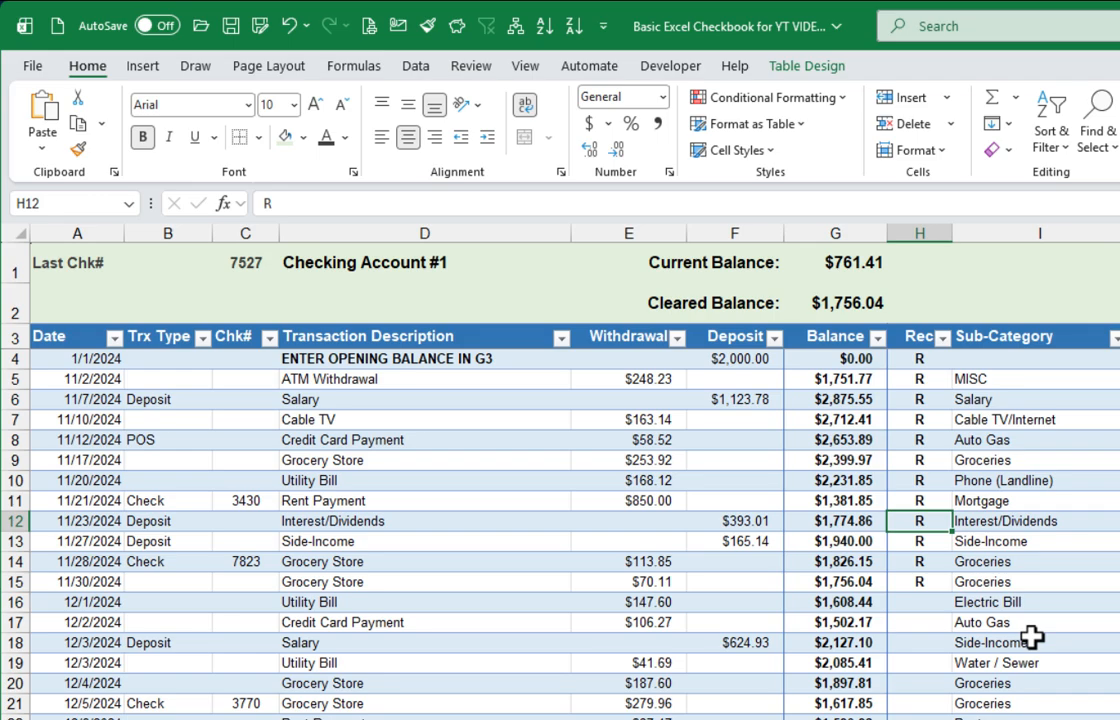
text(x)
key(Return)
text(x)
key(Return)
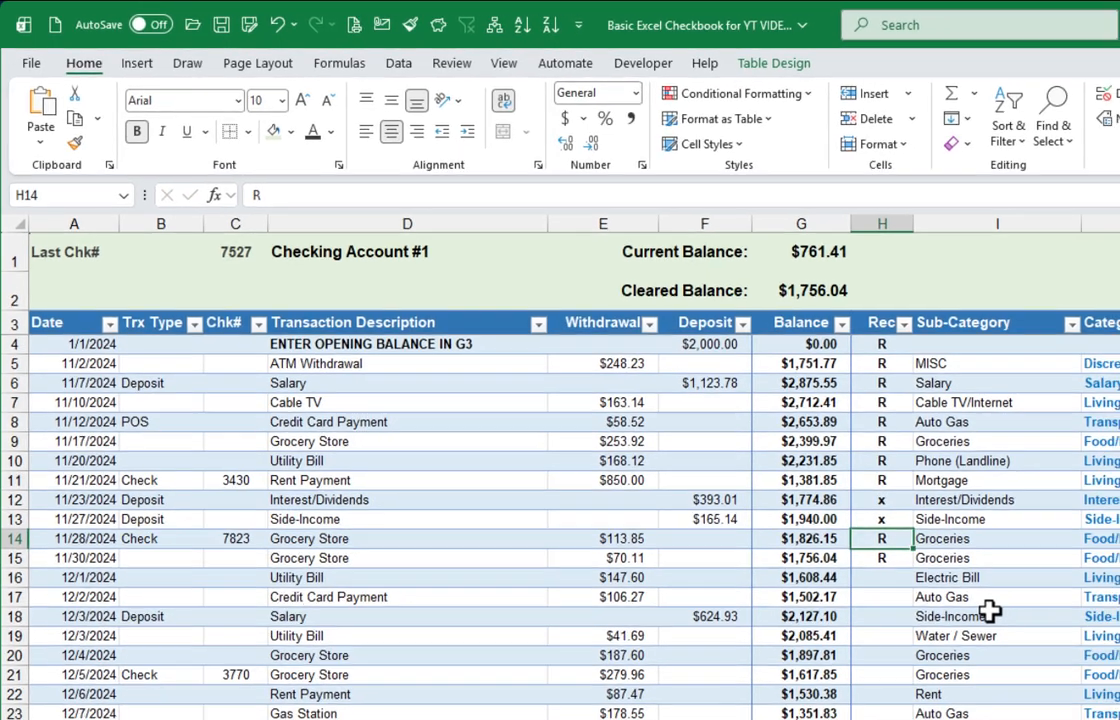
Mark the 12/1/2024 Utility Bill and 12/2/2024 Credit Card Payment withdrawals with x in the Rec column, cells H16 and H17.
key(Down)
key(Down)
text(x)
key(Return)
text(x)
key(Return)
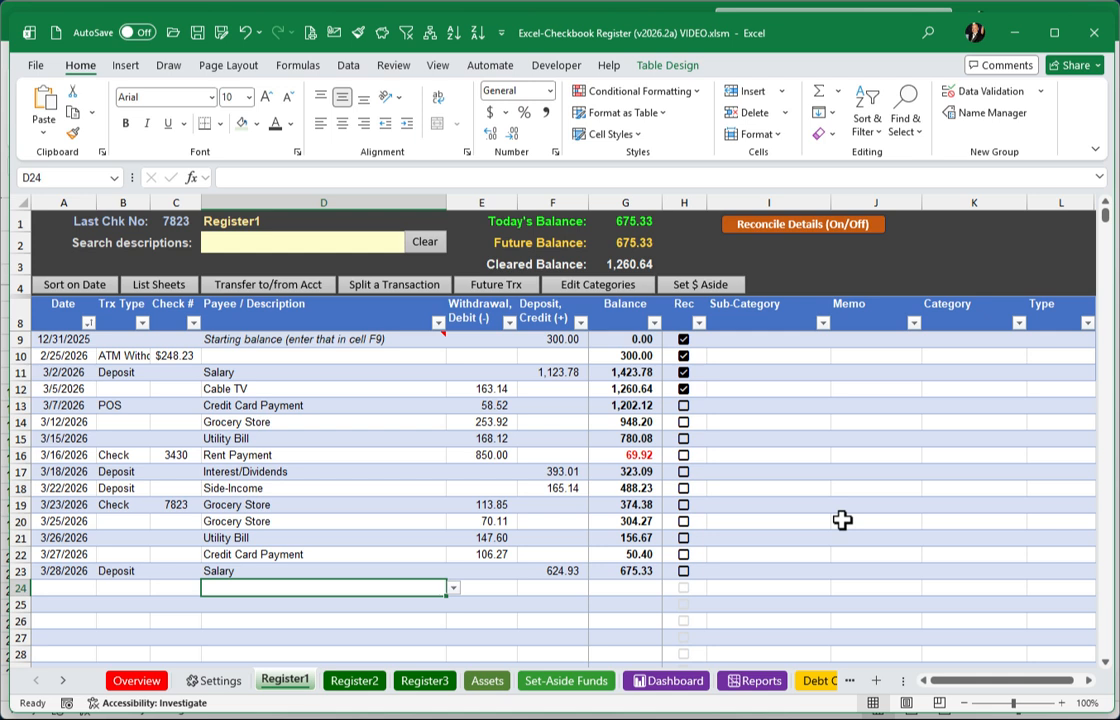
In the Excel-Checkbook Register workbook, show the reconcile details on Register1 and checkmark all entries as reconciled.
click(640, 260)
click(420, 422)
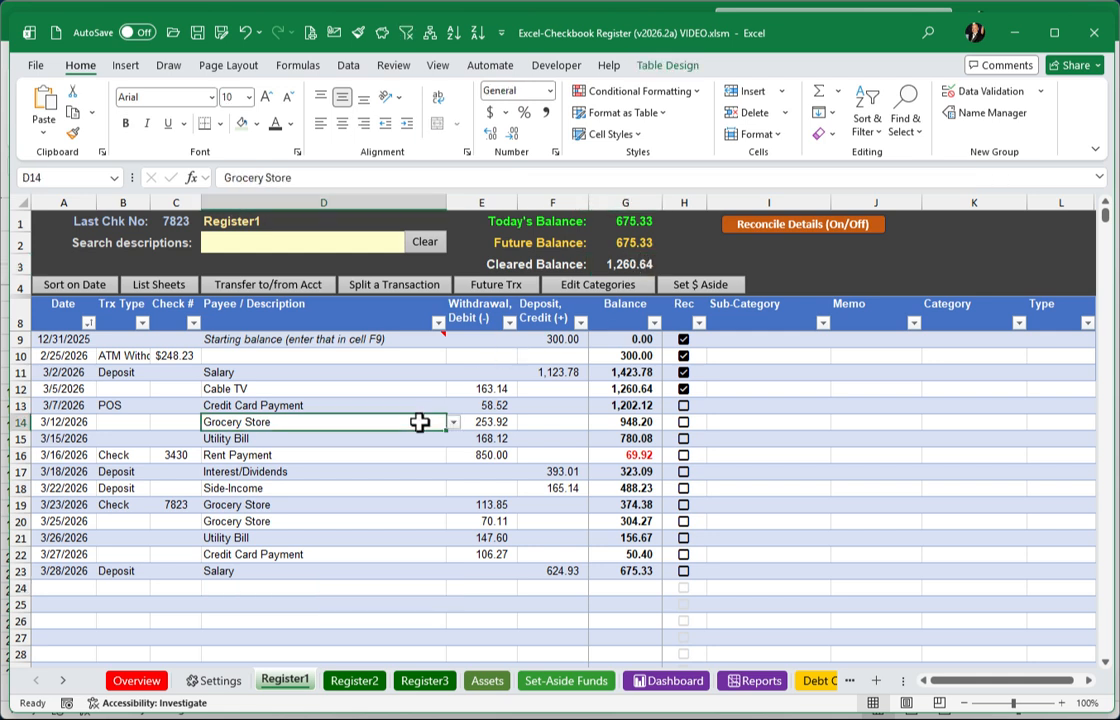
click(806, 228)
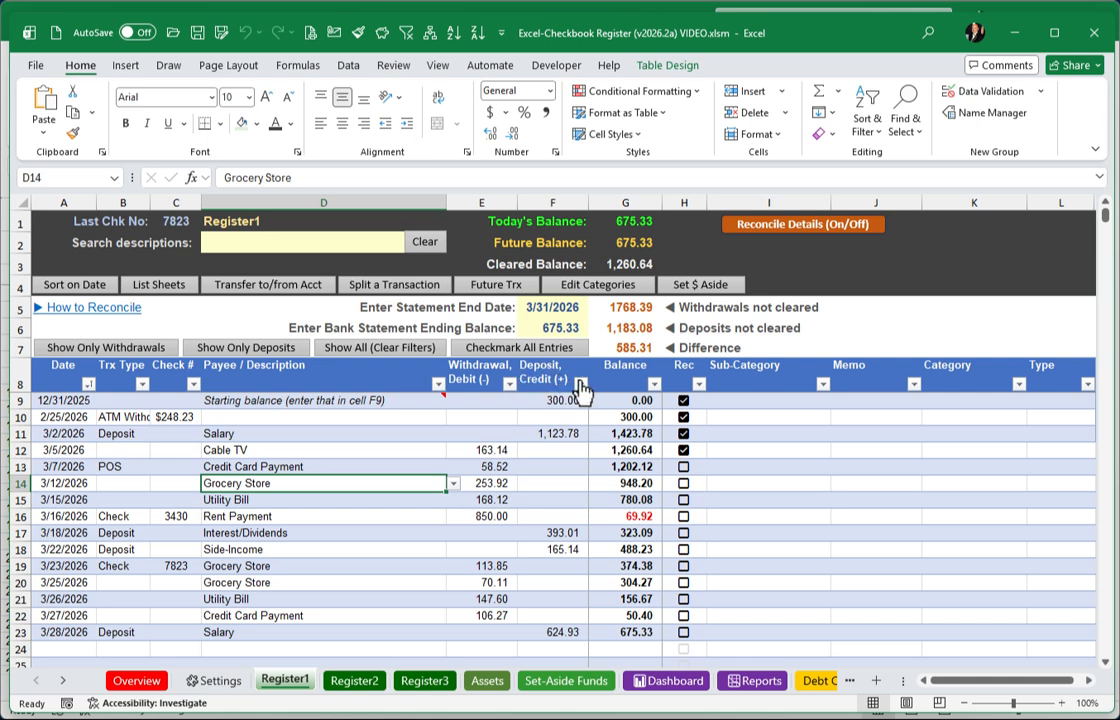
click(527, 357)
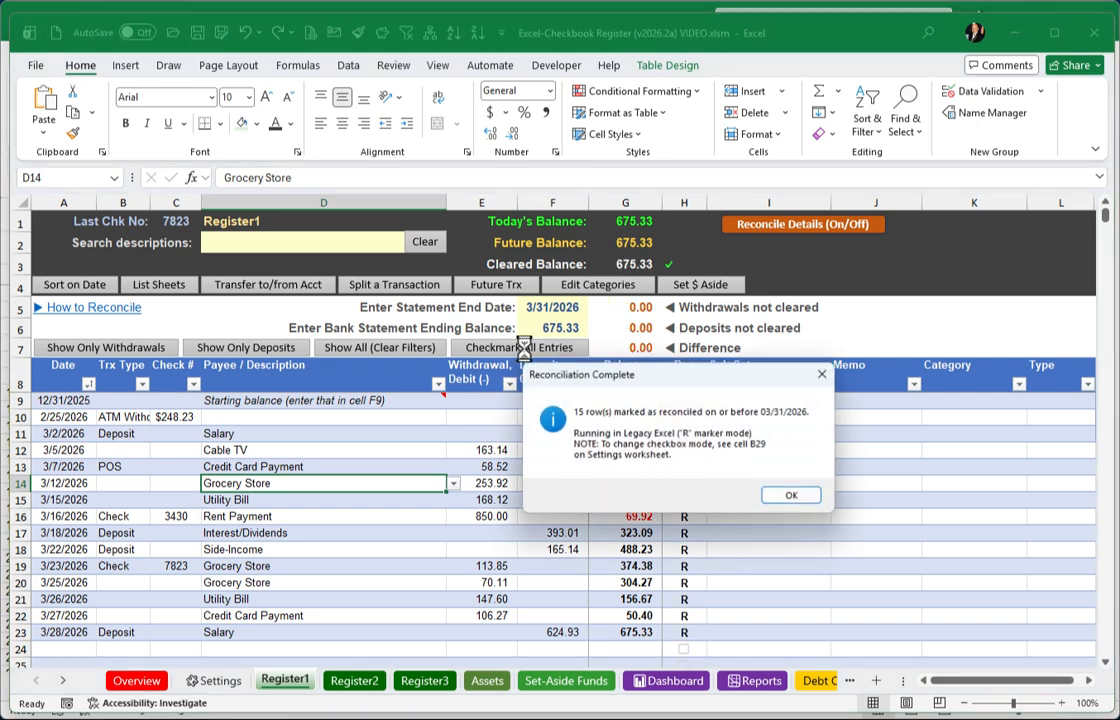
click(792, 497)
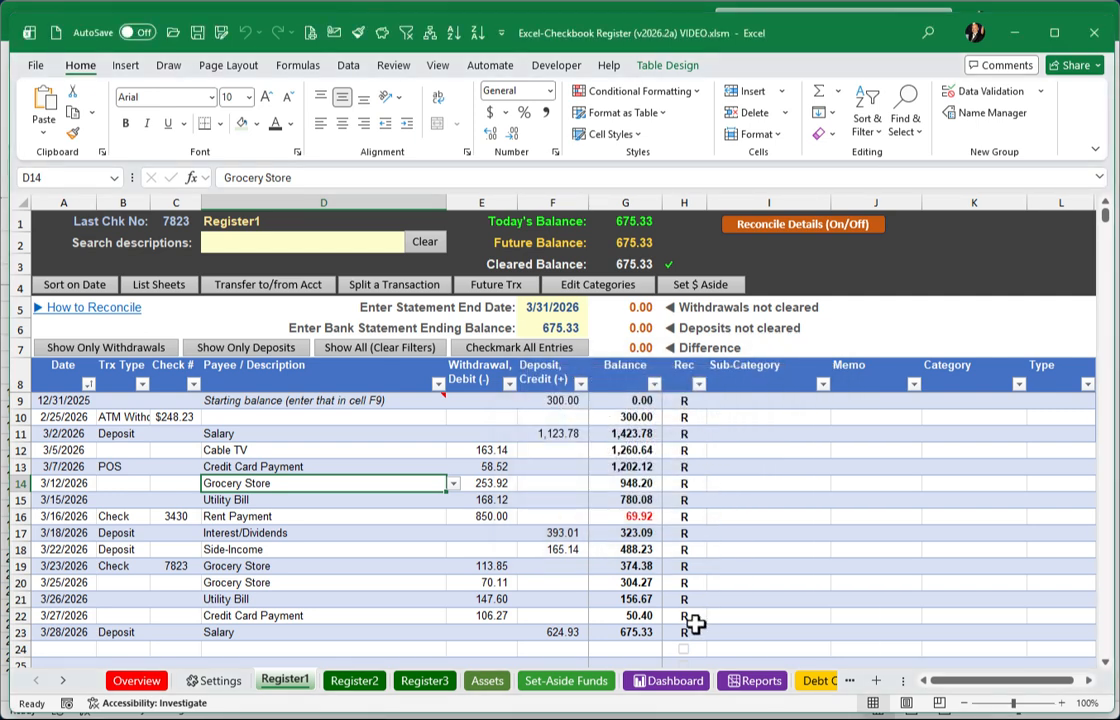